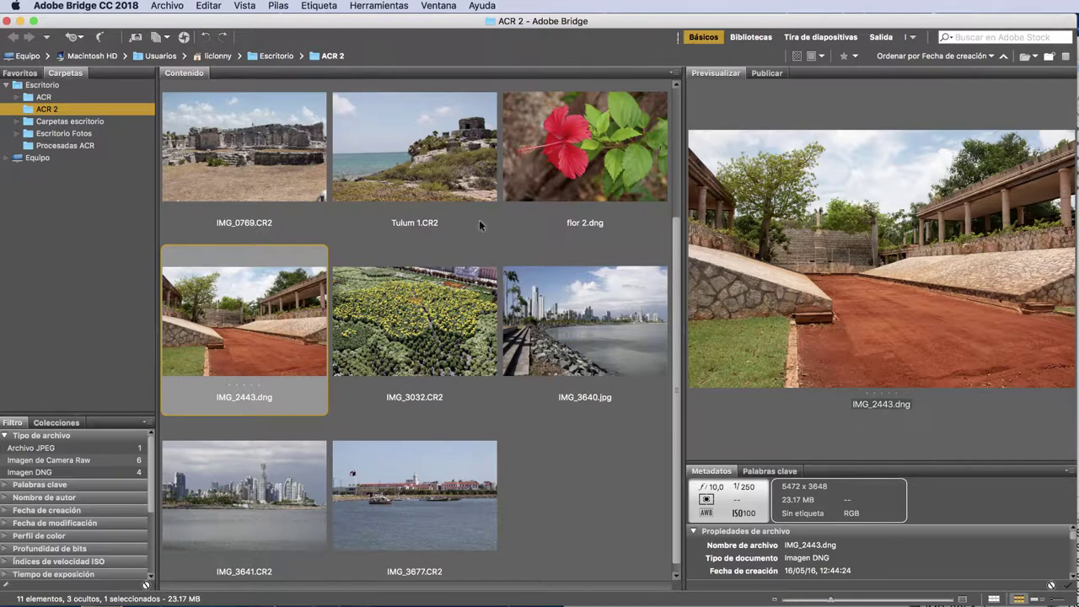
# Open IMG_2443.dng in Camera Raw and set every HSL saturation slider to -100, Greens to -96
pyautogui.click(184, 40)
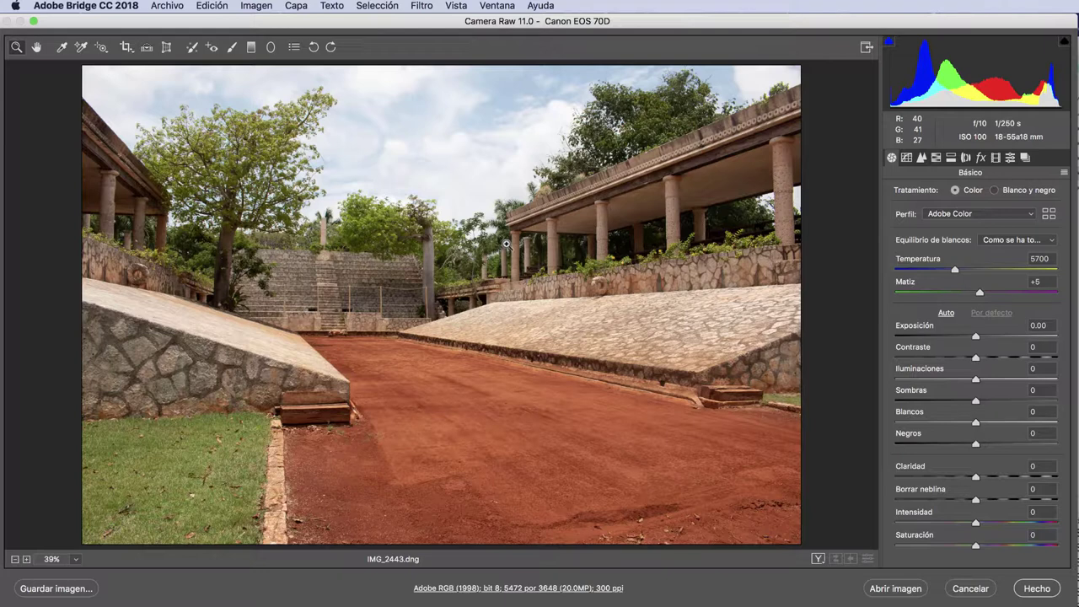
pyautogui.click(938, 161)
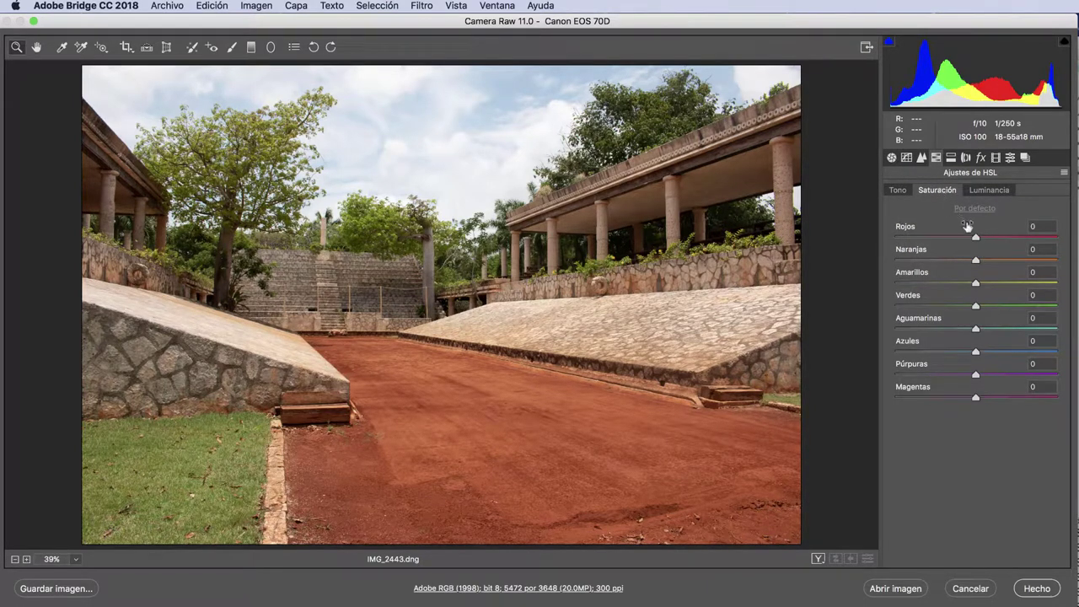
pyautogui.moveTo(976, 237); pyautogui.dragTo(899, 237)
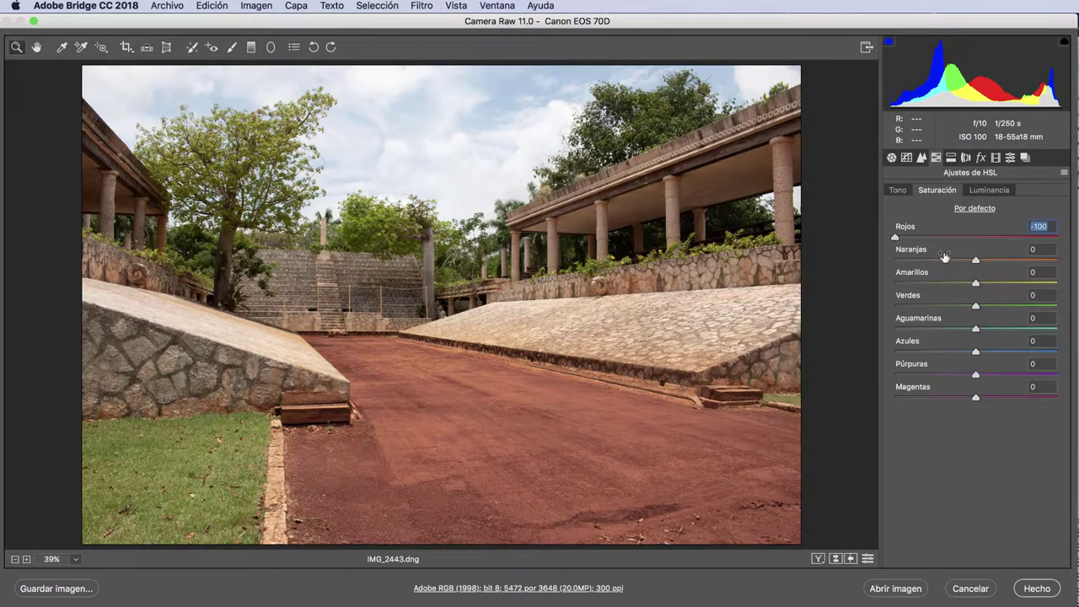
pyautogui.moveTo(975, 260); pyautogui.dragTo(895, 260)
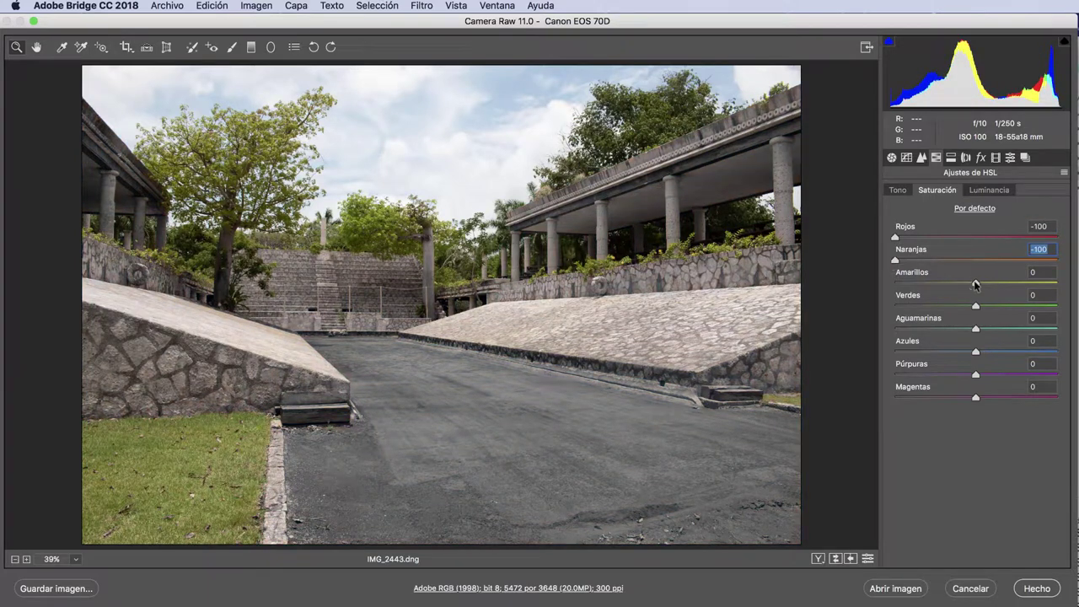
pyautogui.moveTo(975, 283); pyautogui.dragTo(895, 283)
pyautogui.moveTo(975, 306); pyautogui.dragTo(899, 306)
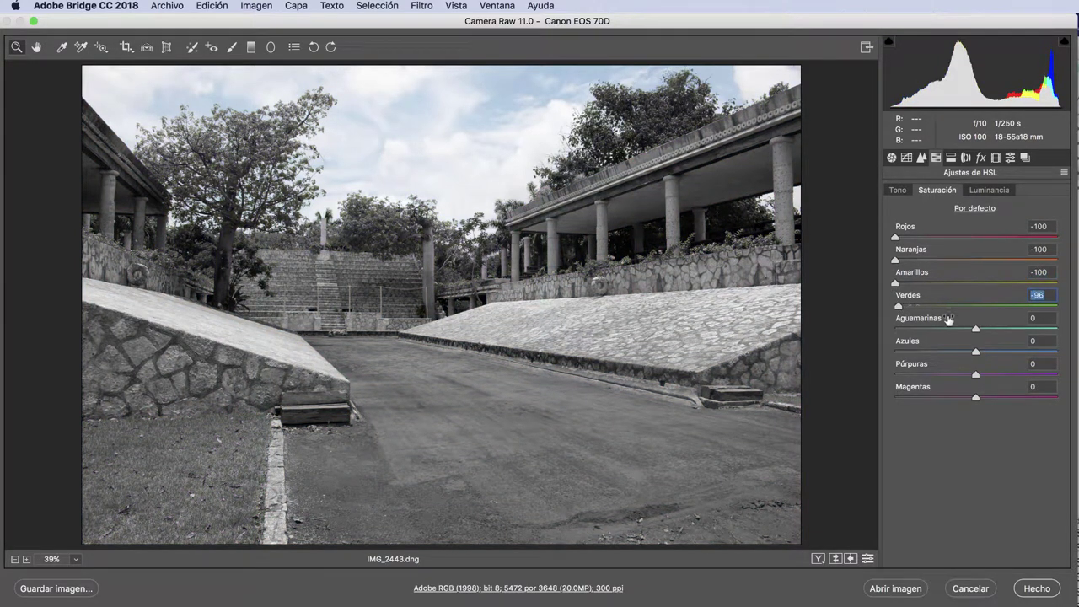
pyautogui.moveTo(975, 329); pyautogui.dragTo(890, 329)
pyautogui.moveTo(975, 352); pyautogui.dragTo(896, 351)
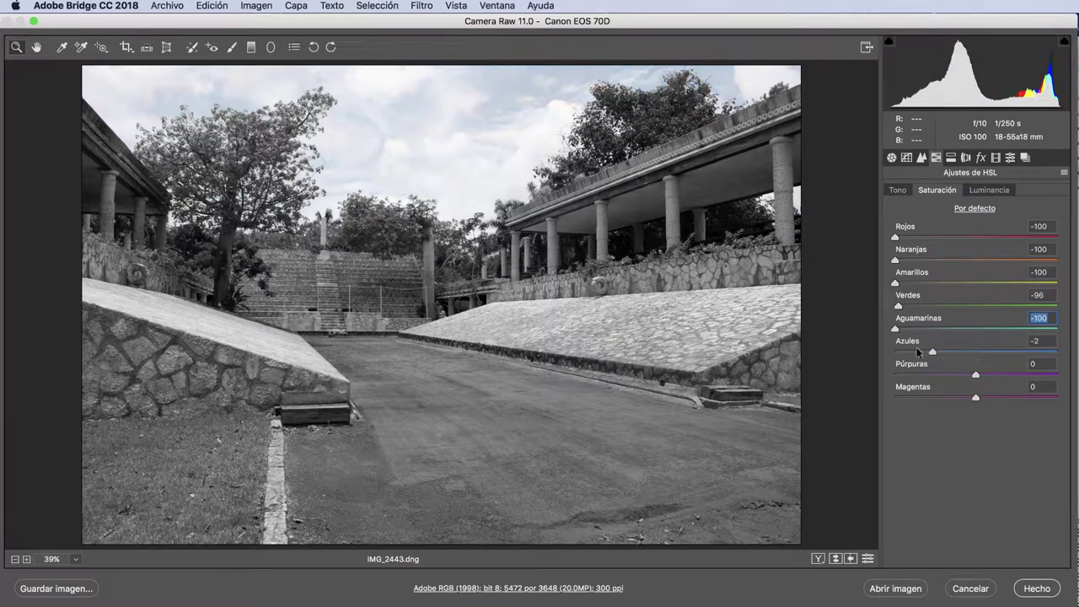
pyautogui.moveTo(976, 374); pyautogui.dragTo(895, 375)
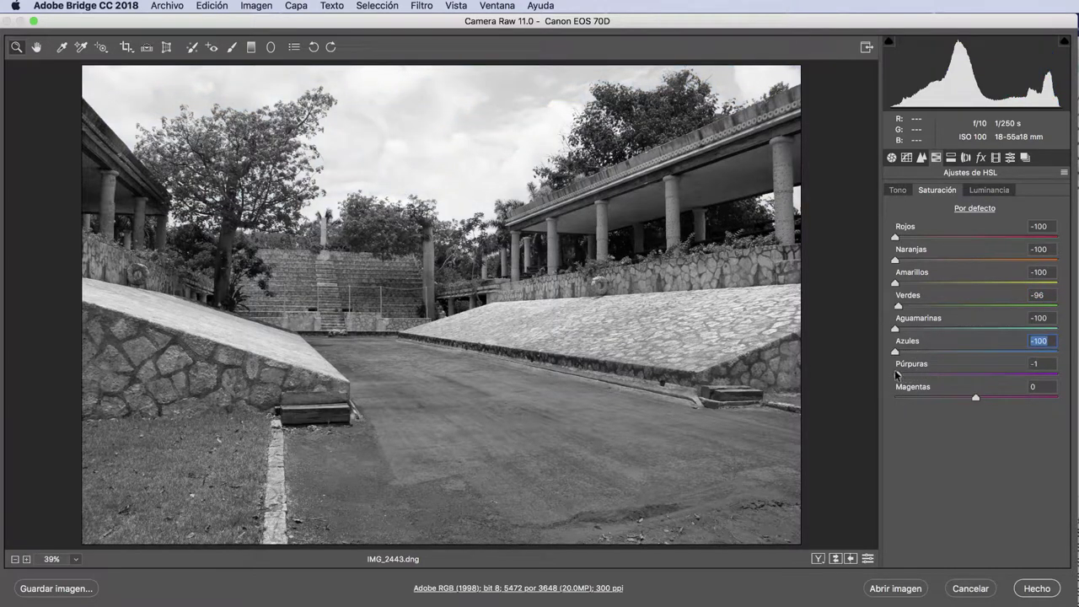
pyautogui.moveTo(976, 398); pyautogui.dragTo(893, 397)
# Darken the sky to Blues luminance -100 using the Targeted Adjustment tool on luminance
pyautogui.click(981, 189)
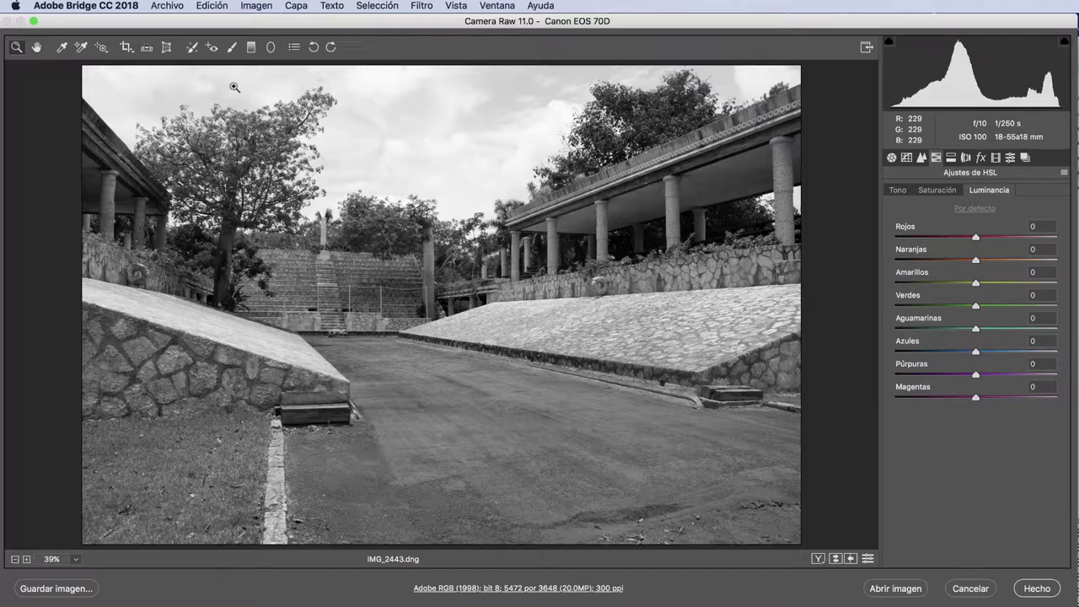
pyautogui.click(101, 48)
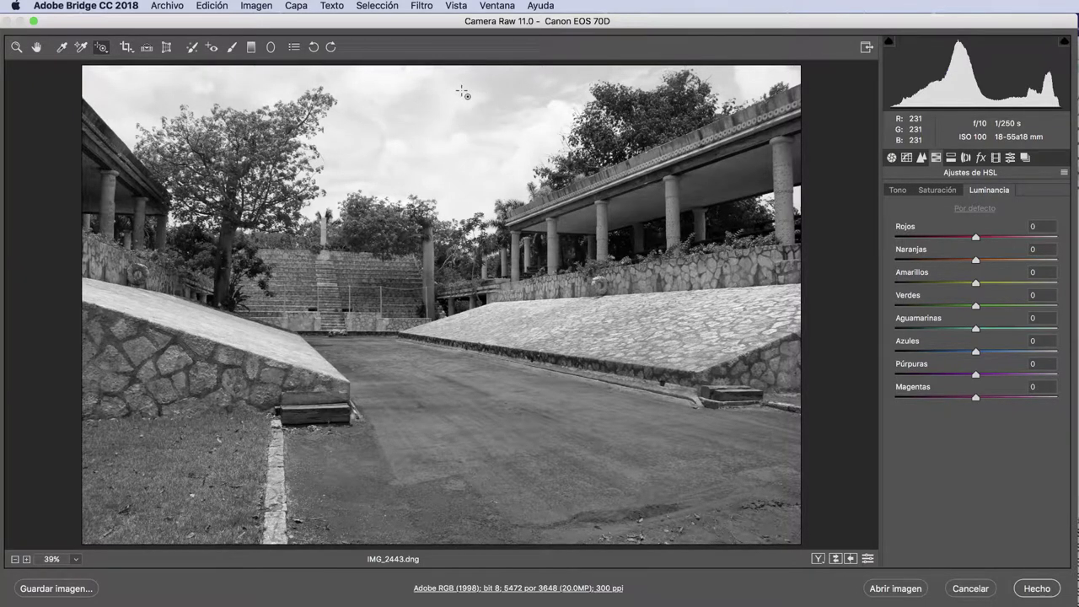
pyautogui.moveTo(462, 91)
pyautogui.mouseDown()
pyautogui.moveTo(462, 171)
pyautogui.moveTo(468, 109)
pyautogui.mouseUp()
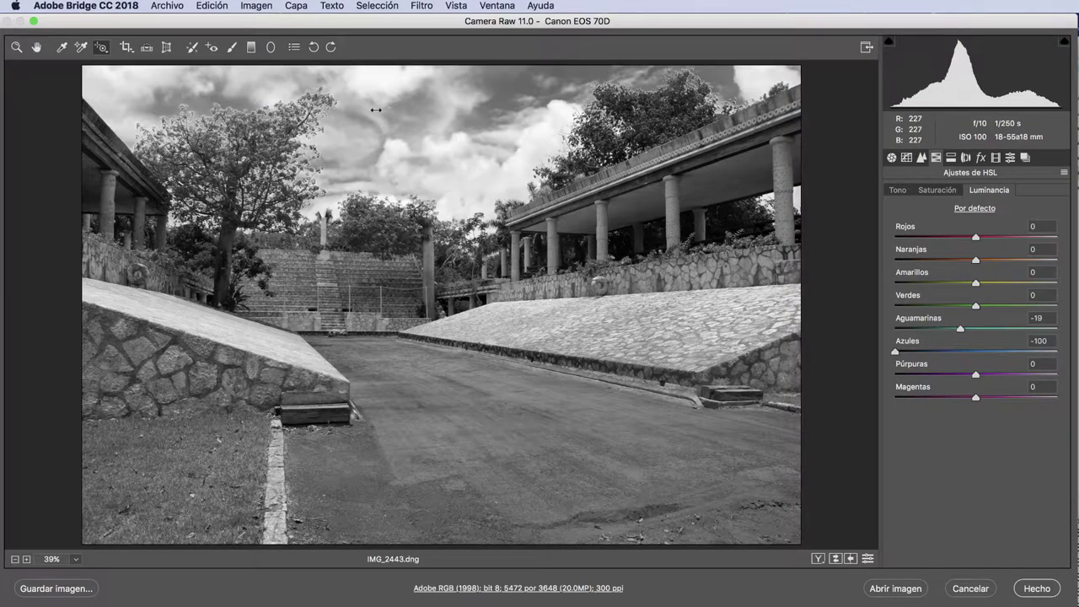
pyautogui.moveTo(468, 109)
pyautogui.mouseDown()
pyautogui.moveTo(553, 114)
pyautogui.moveTo(451, 109)
pyautogui.mouseUp()
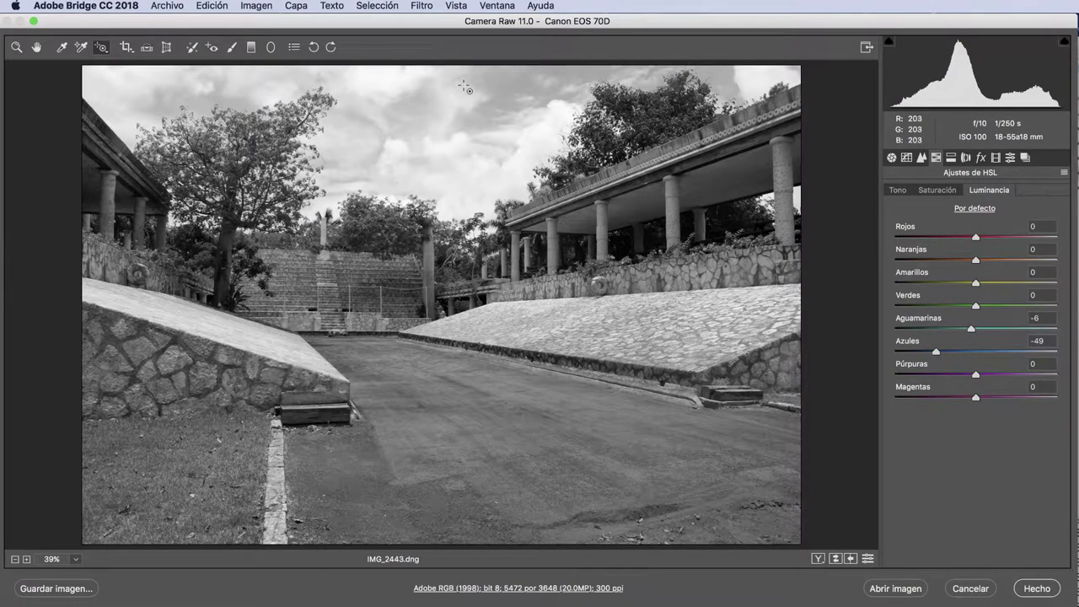
pyautogui.moveTo(463, 91); pyautogui.dragTo(468, 157)
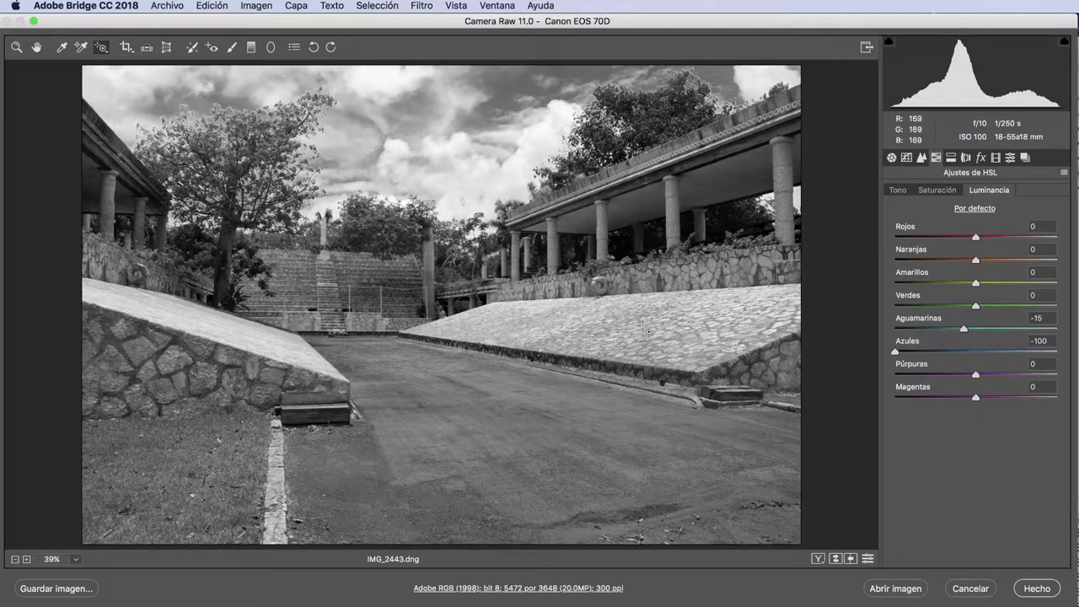
# Brighten the stone surfaces and the lower-left grass with upward targeted-adjustment drags
pyautogui.moveTo(646, 330)
pyautogui.mouseDown()
pyautogui.moveTo(646, 291)
pyautogui.moveTo(649, 318)
pyautogui.mouseUp()
pyautogui.moveTo(715, 226); pyautogui.dragTo(717, 187)
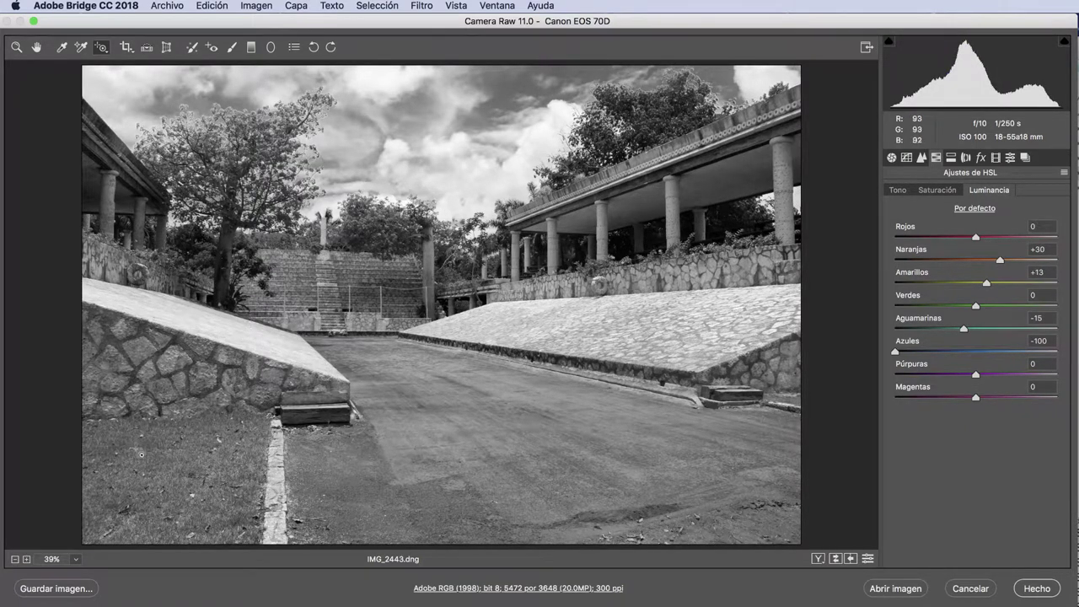
pyautogui.moveTo(165, 496)
pyautogui.mouseDown()
pyautogui.moveTo(178, 431)
pyautogui.moveTo(168, 460)
pyautogui.mouseUp()
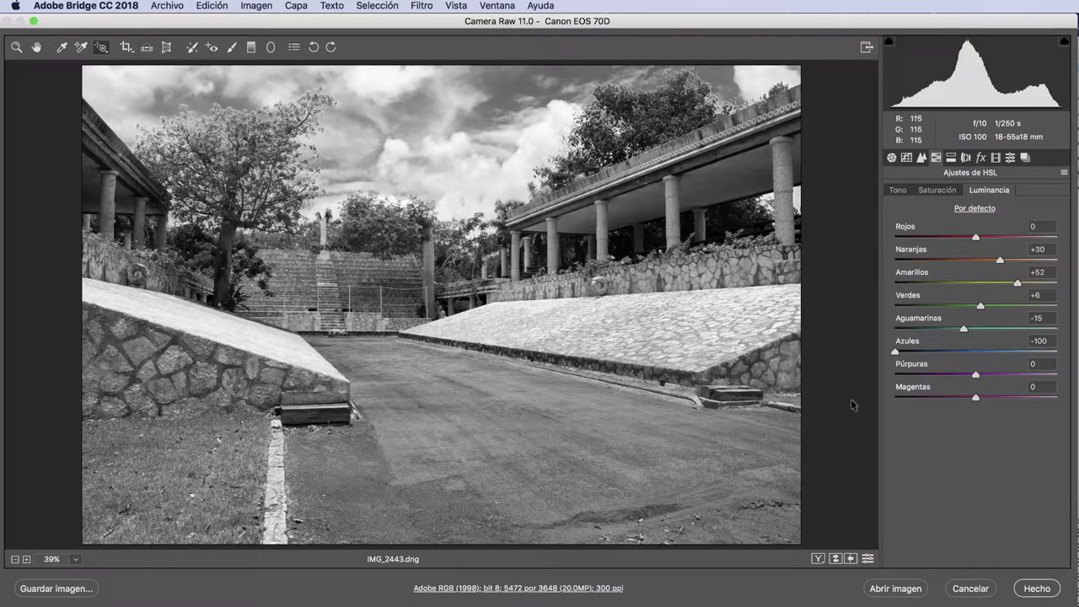
# Raise Blues saturation to +50 so the sky turns blue again
pyautogui.click(934, 193)
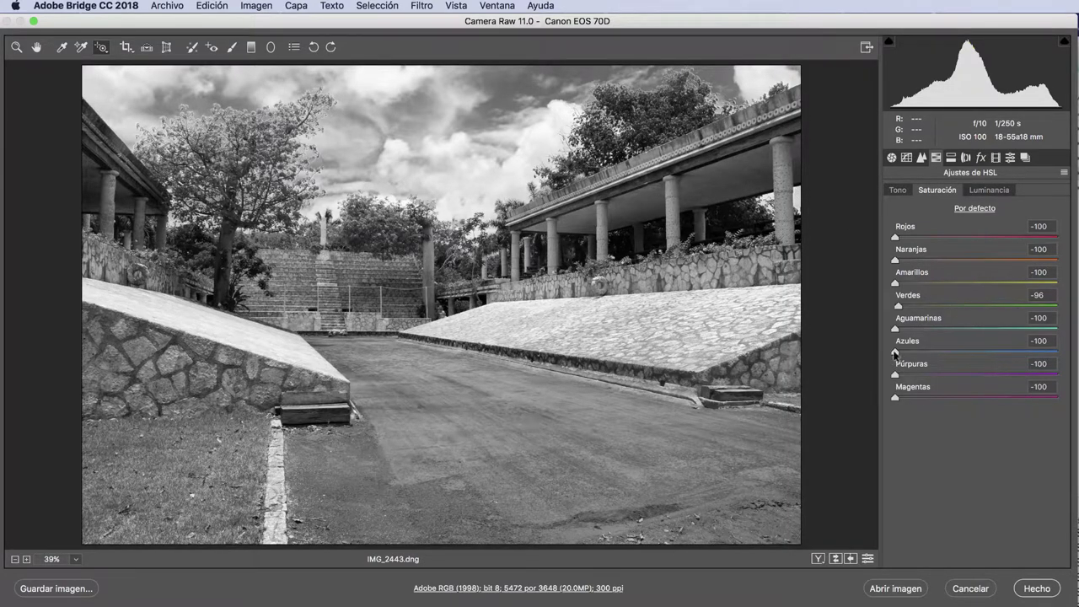
pyautogui.moveTo(896, 353); pyautogui.dragTo(1016, 361)
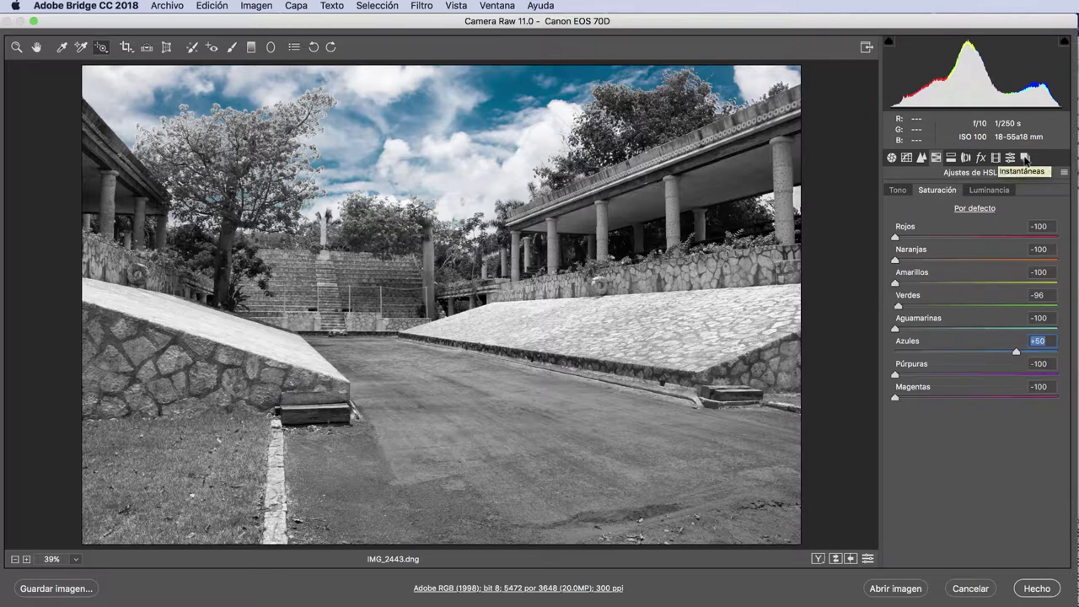
# Save the current blue-sky look as a new snapshot named Cielo-azul
pyautogui.click(1025, 157)
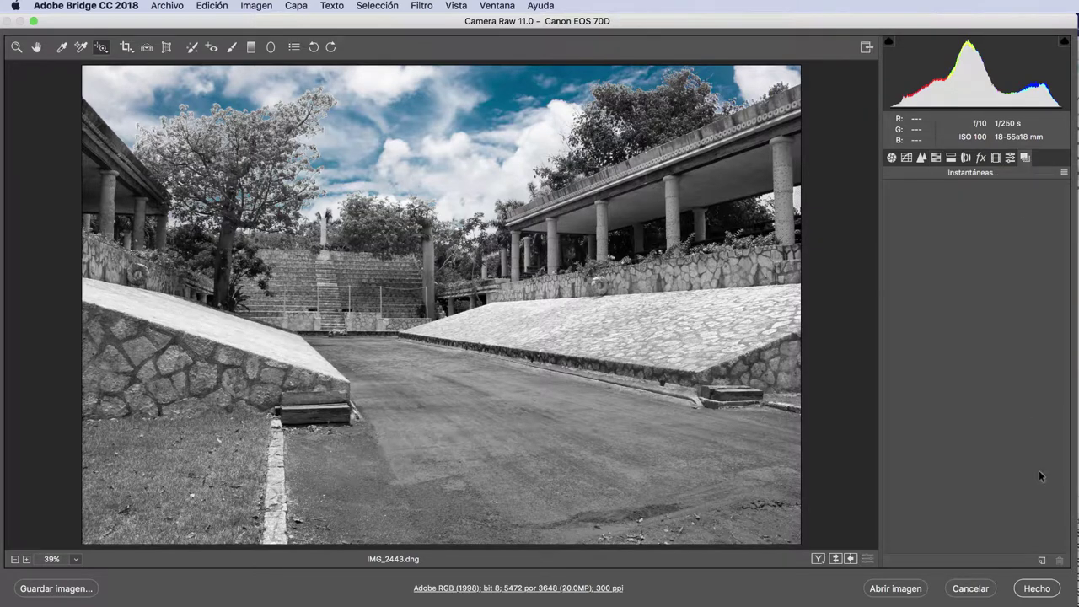
pyautogui.click(1042, 561)
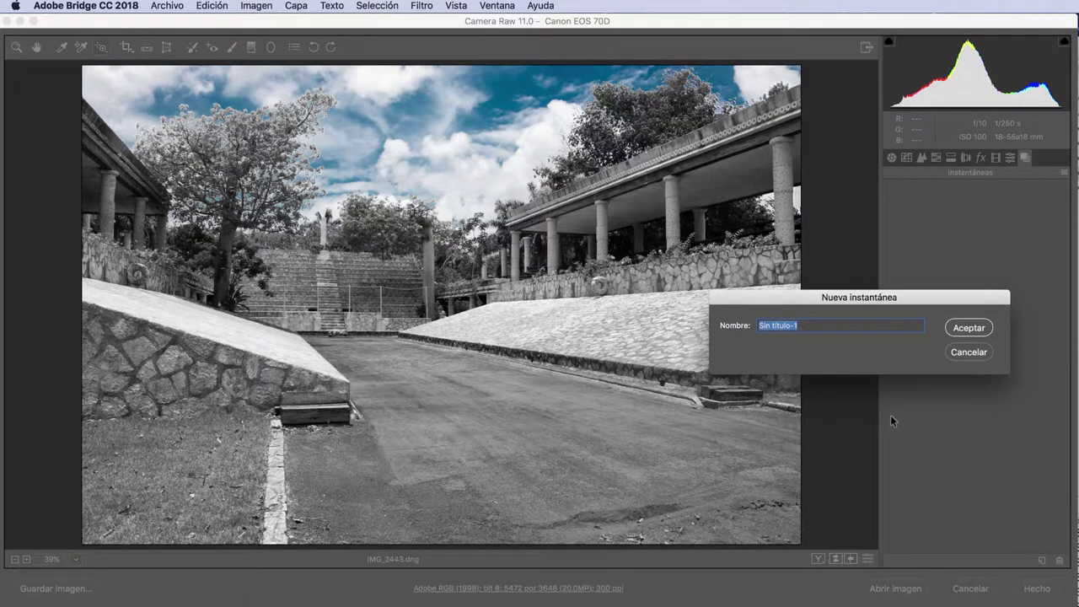
pyautogui.write('Cielo')
pyautogui.write(' a')
pyautogui.click(968, 328)
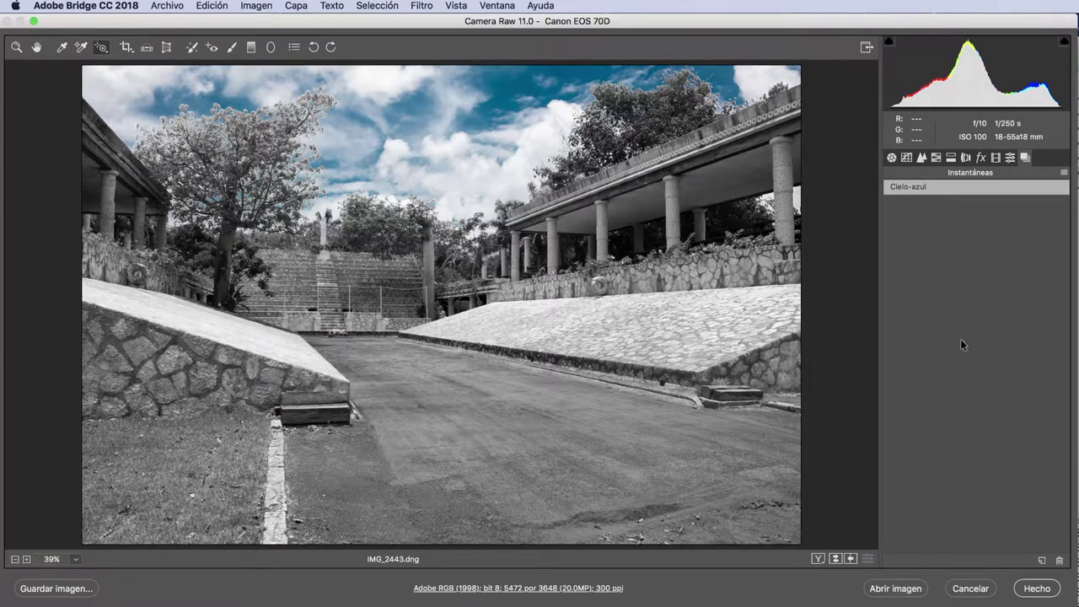
# Return Blues and Greens saturation to -100 and set Oranges to -1 to recolour the court
pyautogui.click(936, 158)
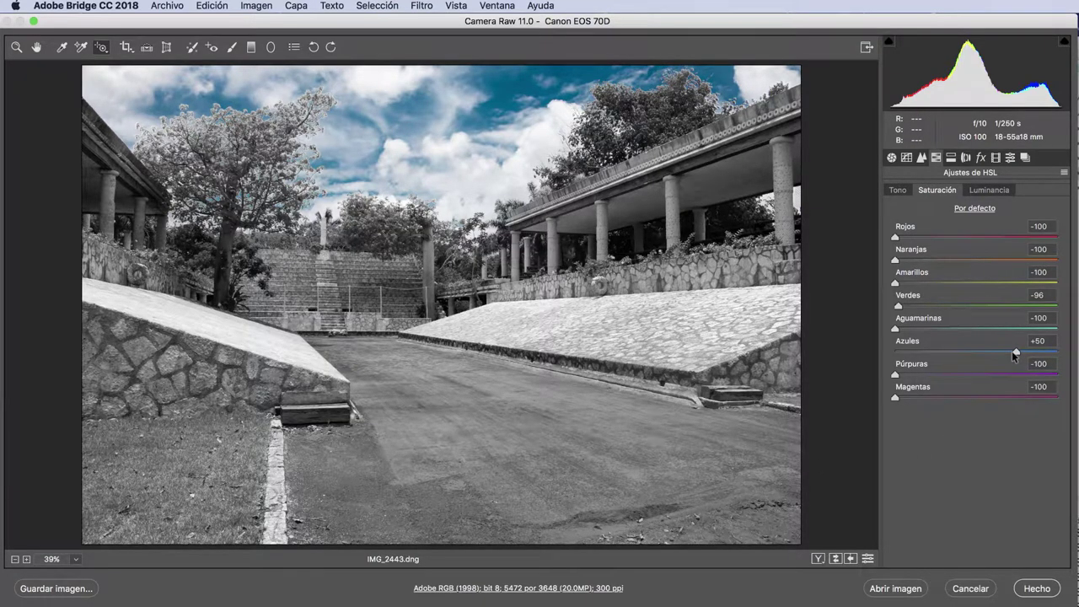
pyautogui.moveTo(1015, 353); pyautogui.dragTo(898, 358)
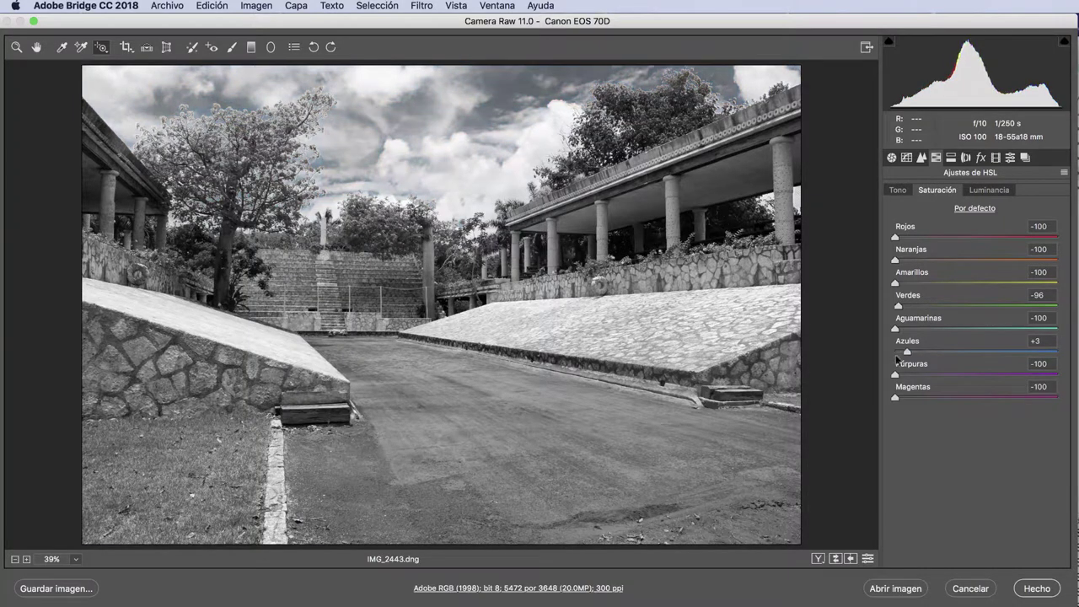
pyautogui.click(890, 307)
pyautogui.moveTo(897, 262); pyautogui.dragTo(950, 267)
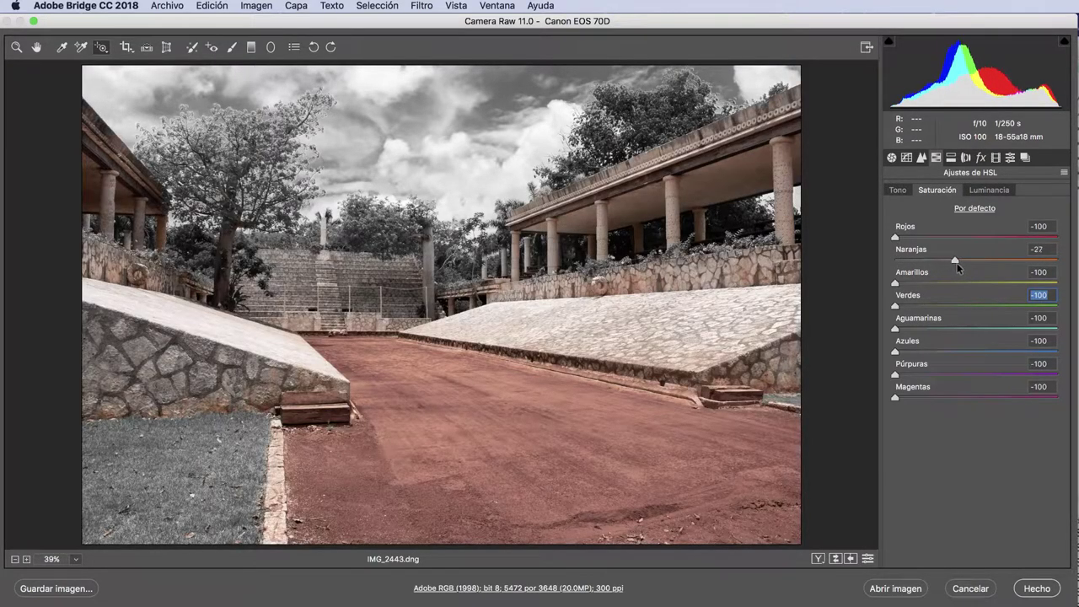
pyautogui.moveTo(958, 268); pyautogui.dragTo(976, 268)
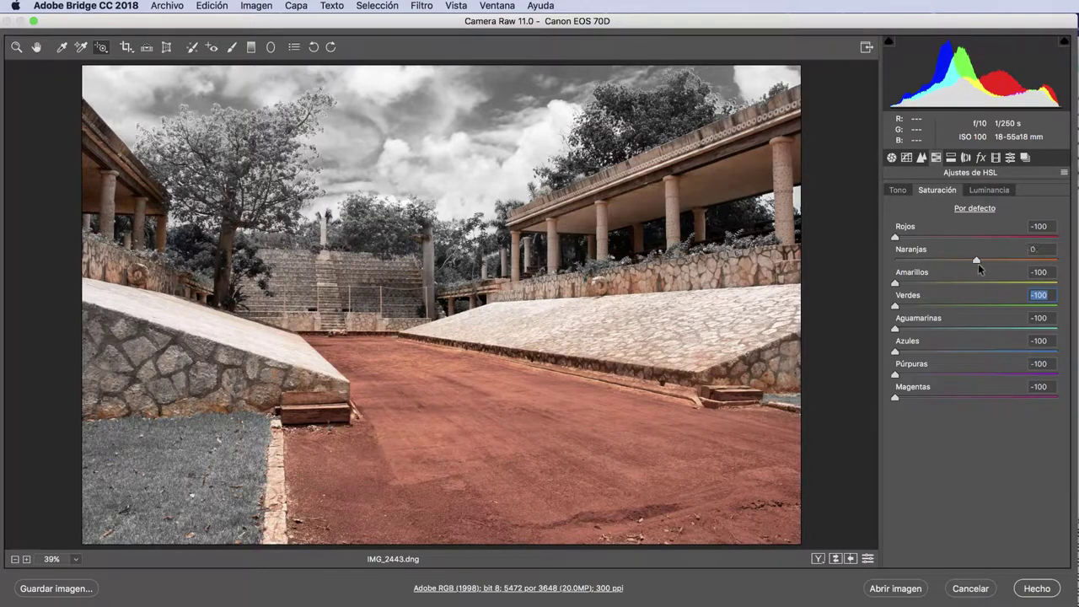
pyautogui.click(976, 264)
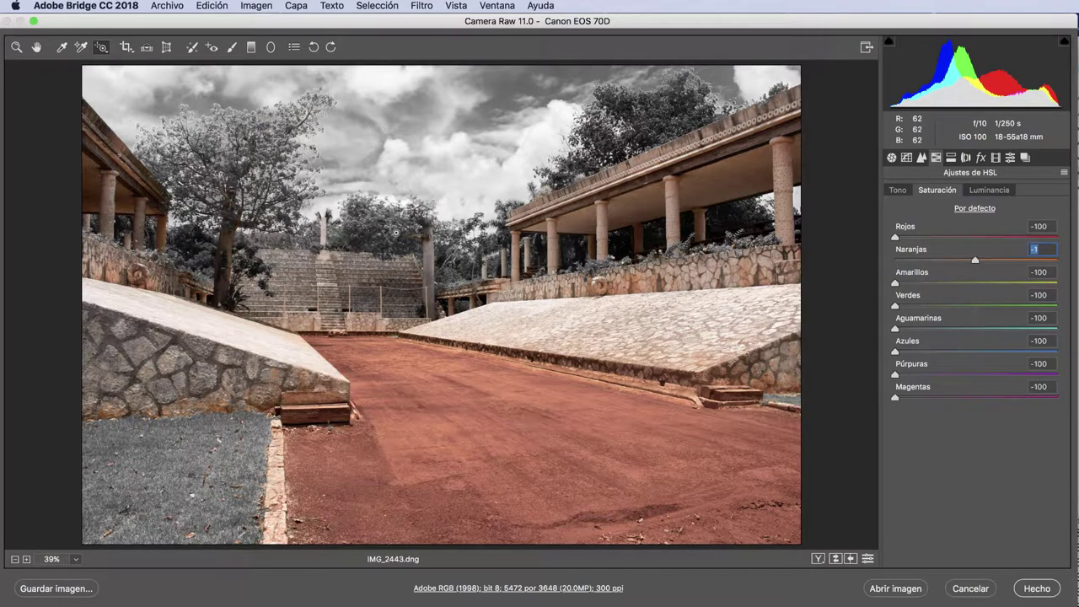
# Select the Adjustment Brush, reset its settings and set its Saturation to -100
pyautogui.click(232, 48)
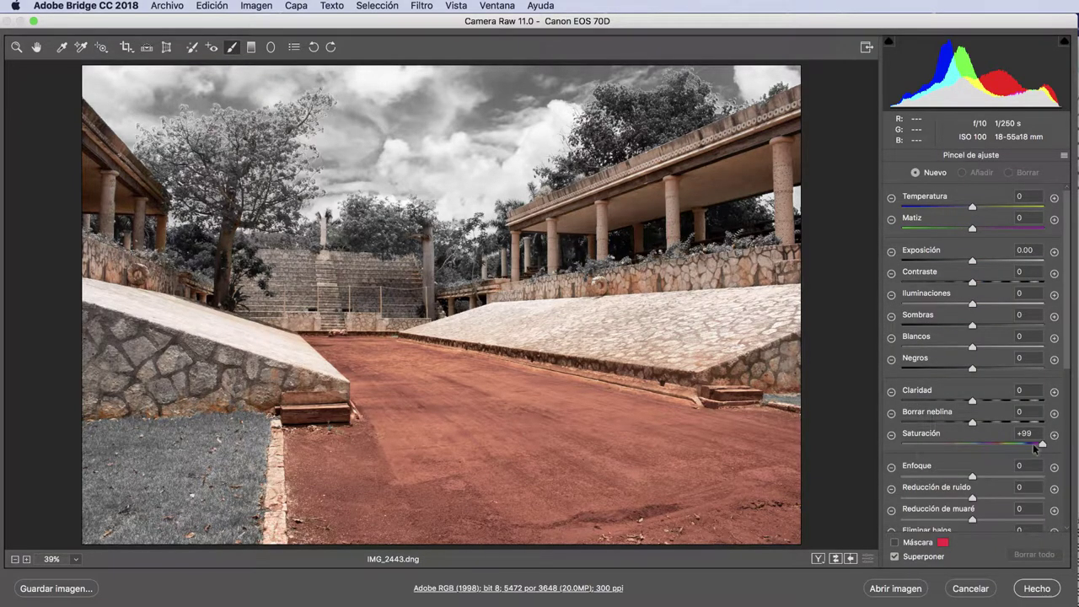
pyautogui.click(1064, 157)
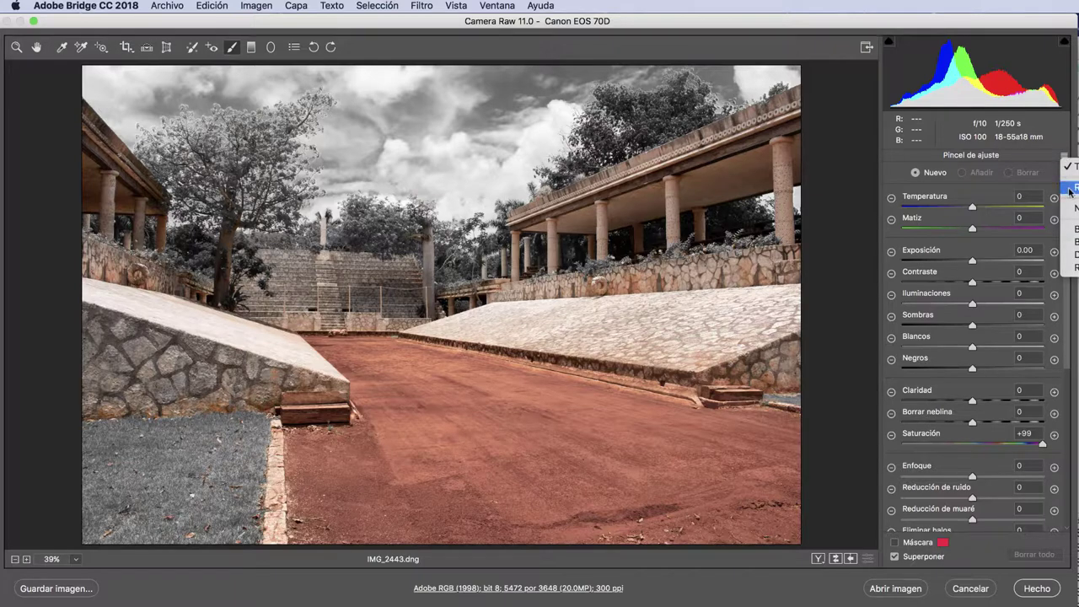
pyautogui.click(1069, 189)
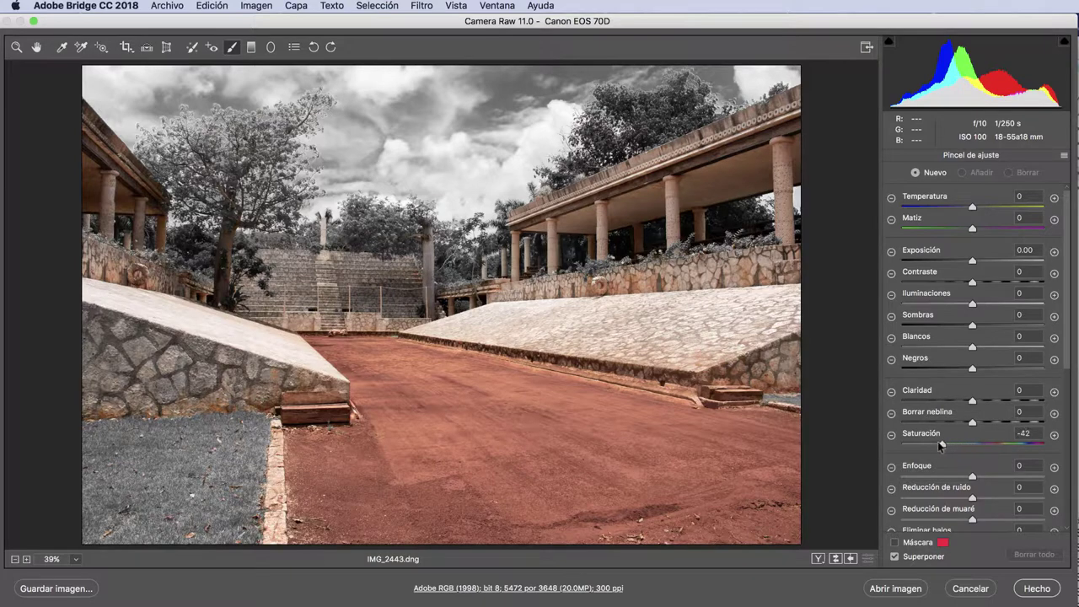
pyautogui.click(901, 447)
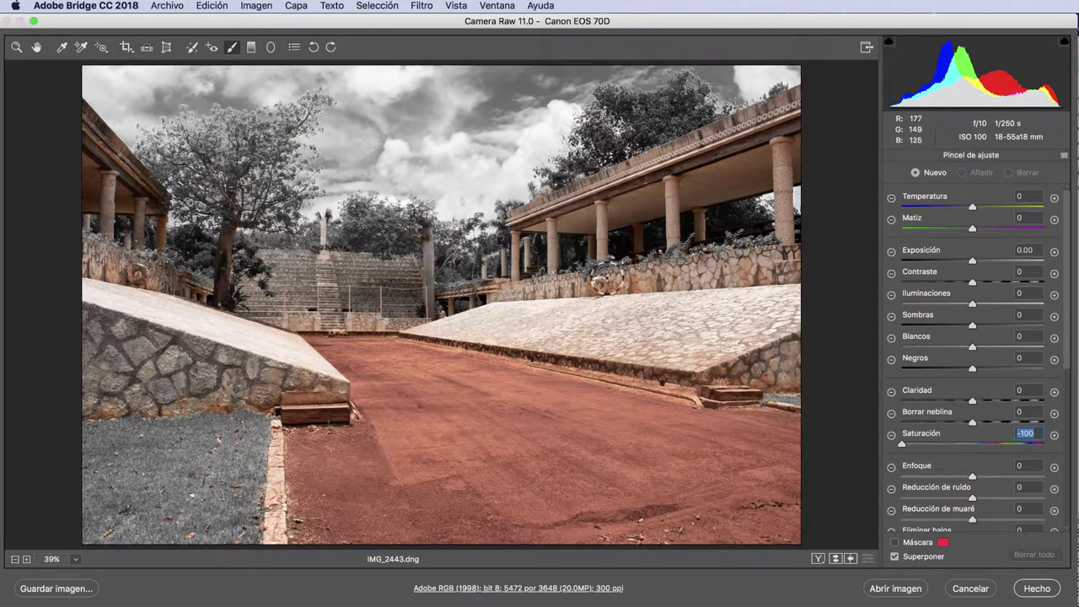
# Paint the right colonnade, column, ramp and lower right wall stones grey
pyautogui.moveTo(611, 283)
pyautogui.mouseDown()
pyautogui.moveTo(758, 263)
pyautogui.moveTo(772, 321)
pyautogui.moveTo(726, 295)
pyautogui.mouseUp()
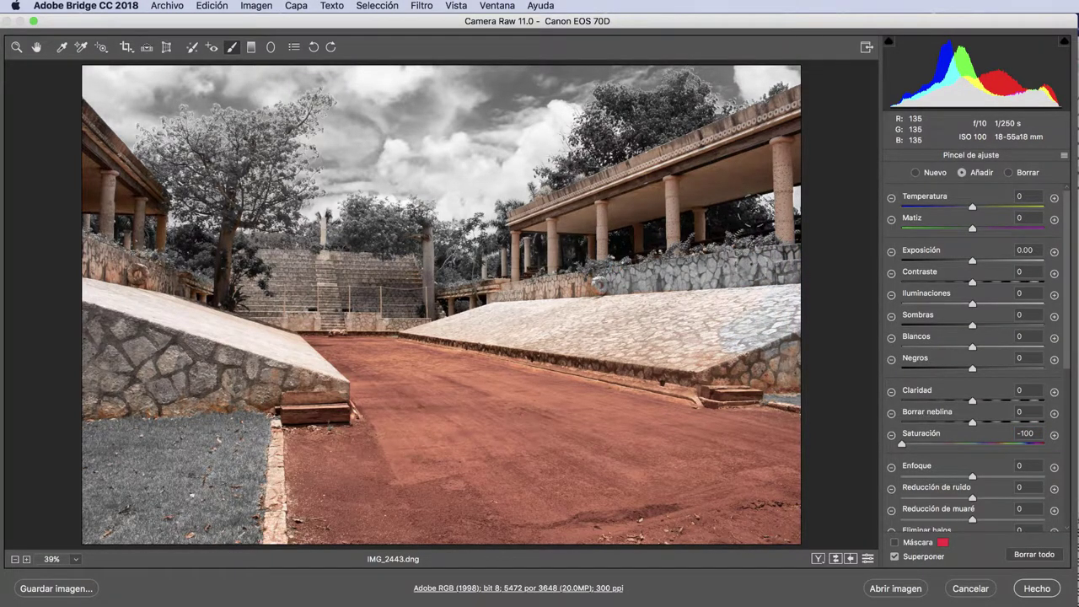
pyautogui.moveTo(739, 244)
pyautogui.mouseDown()
pyautogui.moveTo(805, 97)
pyautogui.moveTo(668, 182)
pyautogui.moveTo(641, 225)
pyautogui.moveTo(517, 284)
pyautogui.moveTo(469, 273)
pyautogui.mouseUp()
pyautogui.moveTo(742, 303)
pyautogui.mouseDown()
pyautogui.moveTo(685, 330)
pyautogui.moveTo(621, 339)
pyautogui.mouseUp()
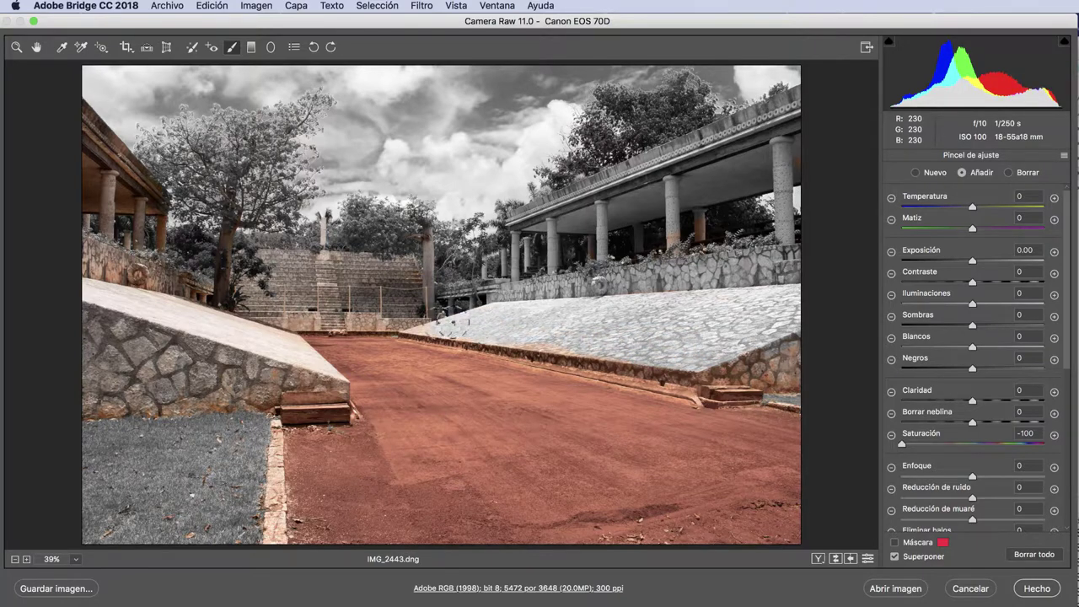
pyautogui.moveTo(440, 323)
pyautogui.mouseDown()
pyautogui.moveTo(524, 323)
pyautogui.moveTo(633, 356)
pyautogui.mouseUp()
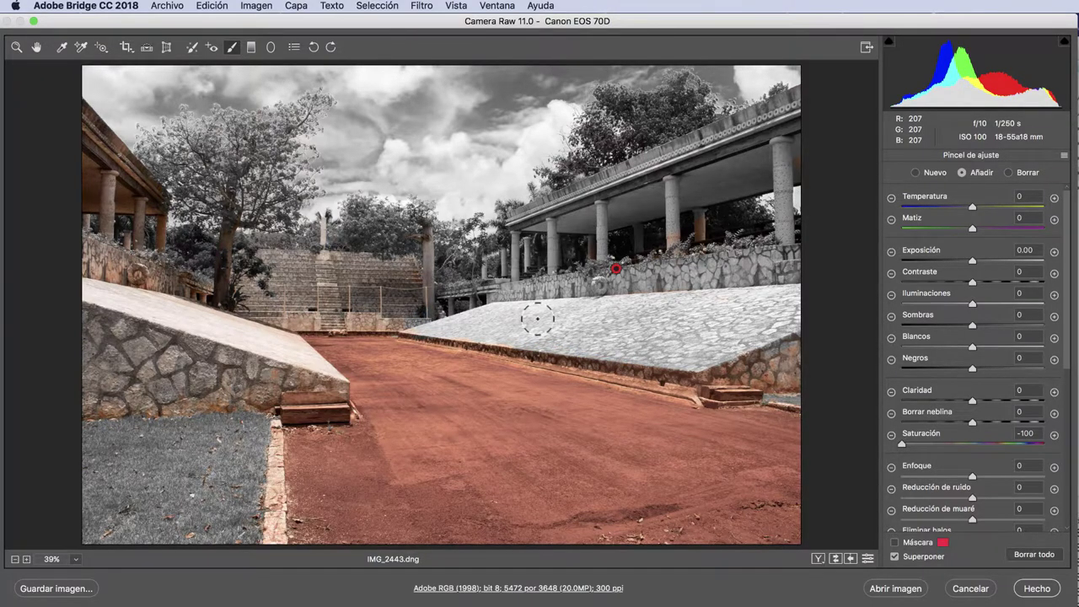
pyautogui.moveTo(413, 331); pyautogui.dragTo(483, 331)
pyautogui.moveTo(698, 335)
pyautogui.mouseDown()
pyautogui.moveTo(799, 355)
pyautogui.moveTo(738, 375)
pyautogui.moveTo(793, 342)
pyautogui.moveTo(735, 390)
pyautogui.moveTo(807, 405)
pyautogui.mouseUp()
# Brush the stadium steps, left stone wall, wall below the left ramp and wall base grey
pyautogui.scroll(-3, 982, 513)
pyautogui.scroll(-3, 982, 510)
pyautogui.scroll(-3, 982, 510)
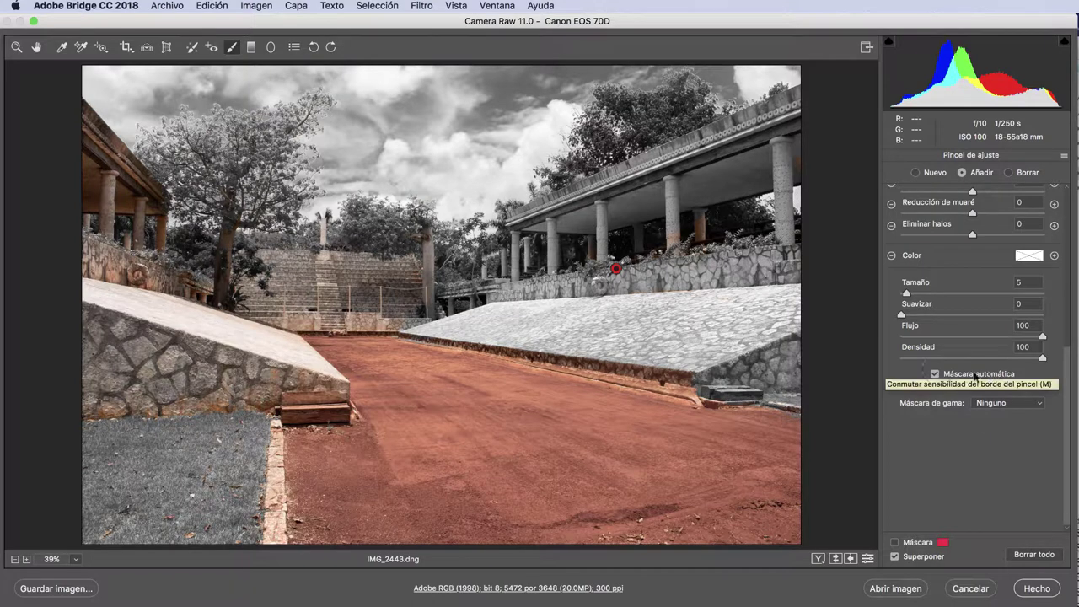
pyautogui.moveTo(191, 260); pyautogui.dragTo(338, 283)
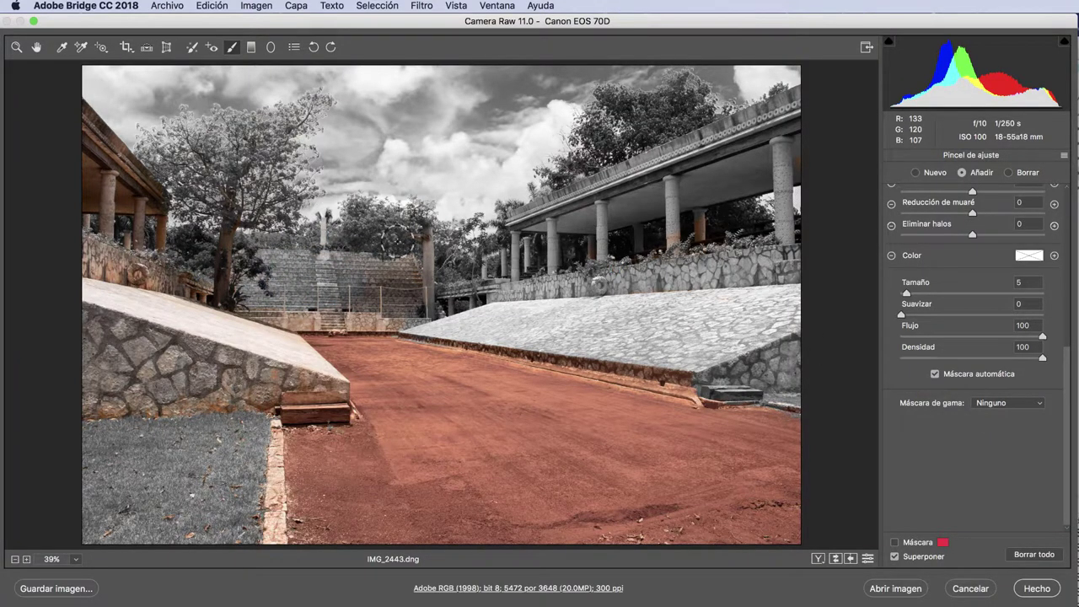
pyautogui.moveTo(264, 266); pyautogui.dragTo(381, 277)
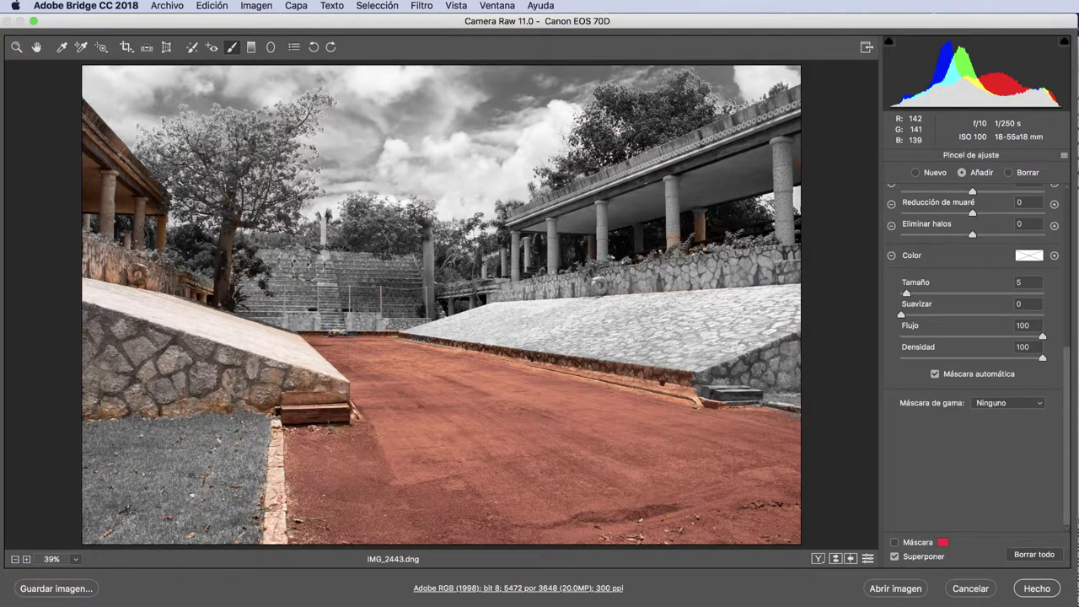
pyautogui.moveTo(167, 262); pyautogui.dragTo(97, 156)
pyautogui.moveTo(135, 350); pyautogui.dragTo(106, 392)
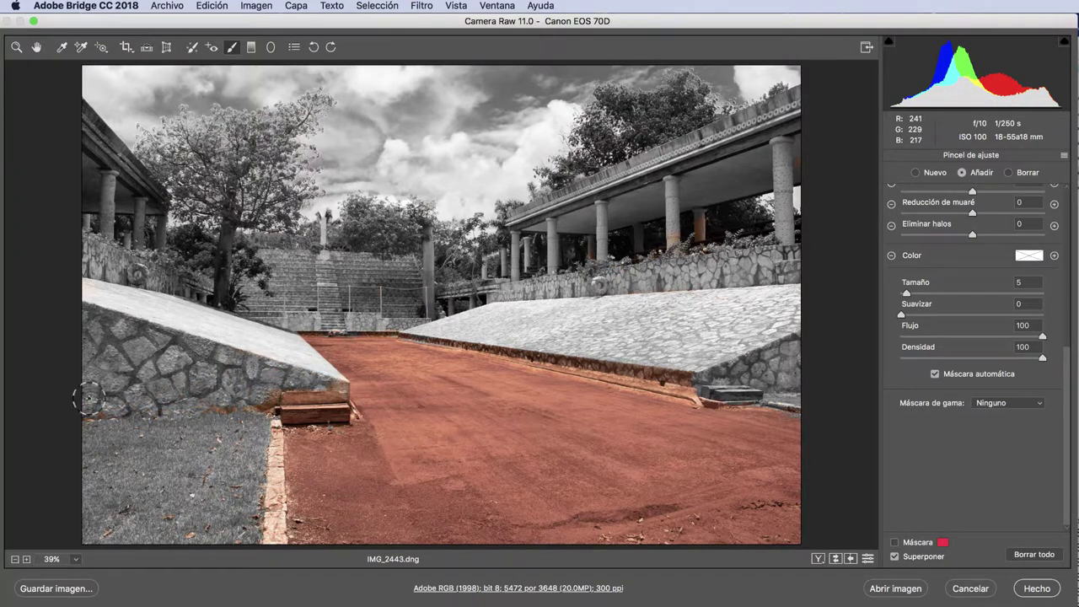
pyautogui.moveTo(268, 399); pyautogui.dragTo(327, 392)
# With the mask overlay shown, brush over the area behind the right pillars, the left tree and the grass
pyautogui.click(896, 543)
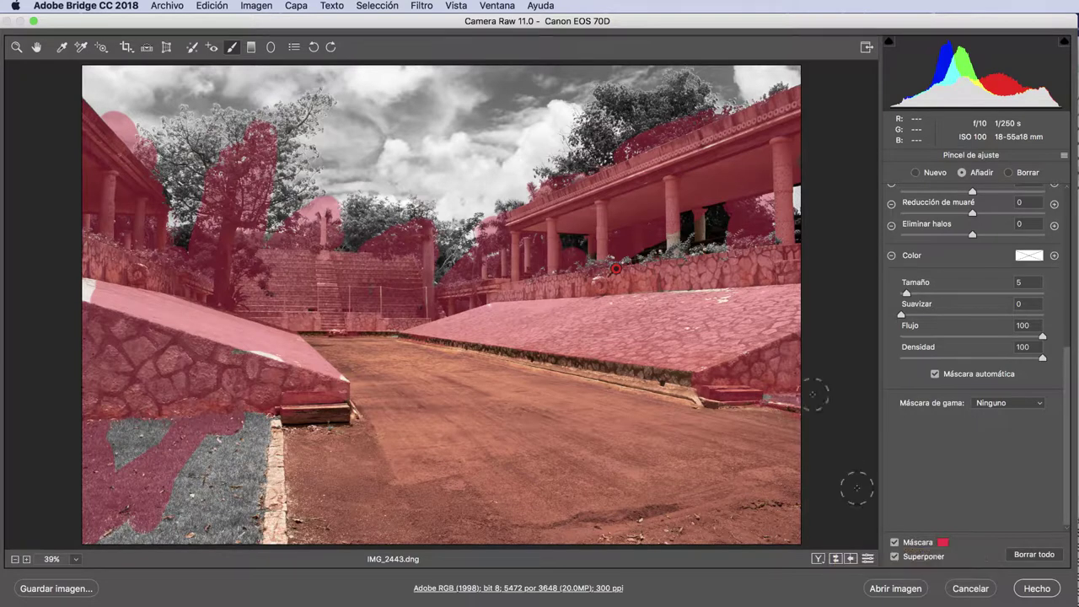
pyautogui.moveTo(690, 216)
pyautogui.mouseDown()
pyautogui.moveTo(801, 192)
pyautogui.moveTo(751, 137)
pyautogui.mouseUp()
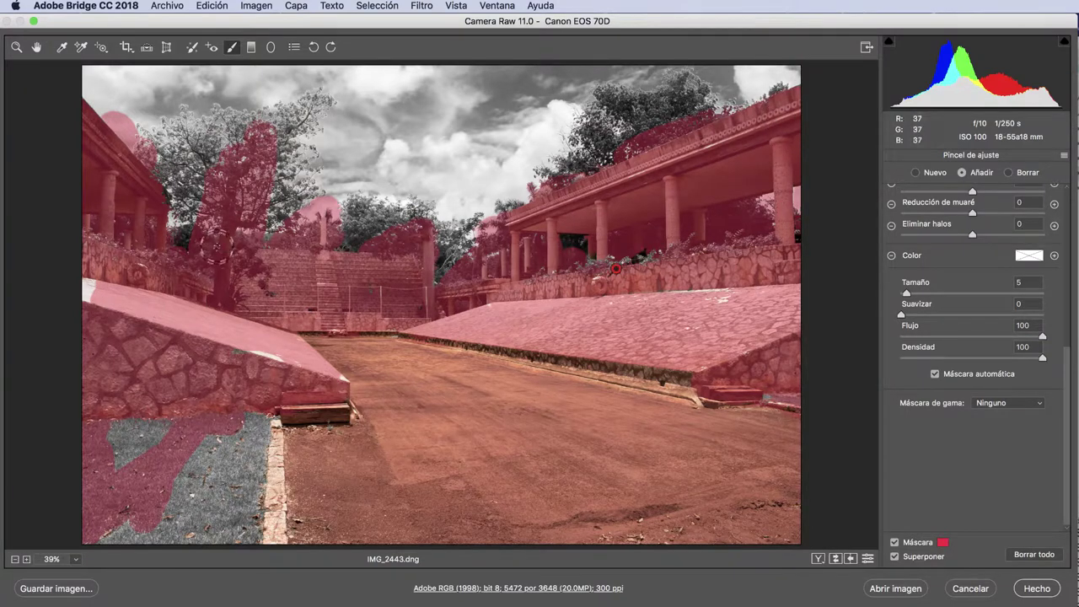
pyautogui.moveTo(217, 247)
pyautogui.mouseDown()
pyautogui.moveTo(185, 125)
pyautogui.moveTo(292, 110)
pyautogui.moveTo(260, 186)
pyautogui.moveTo(278, 190)
pyautogui.moveTo(253, 221)
pyautogui.moveTo(172, 201)
pyautogui.mouseUp()
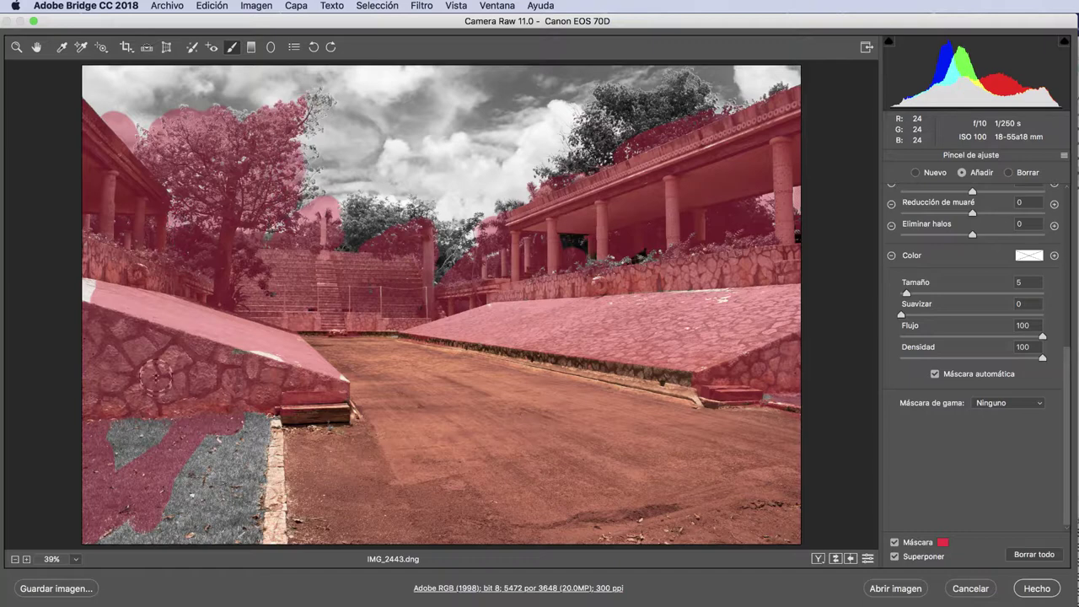
pyautogui.moveTo(156, 380); pyautogui.dragTo(126, 456)
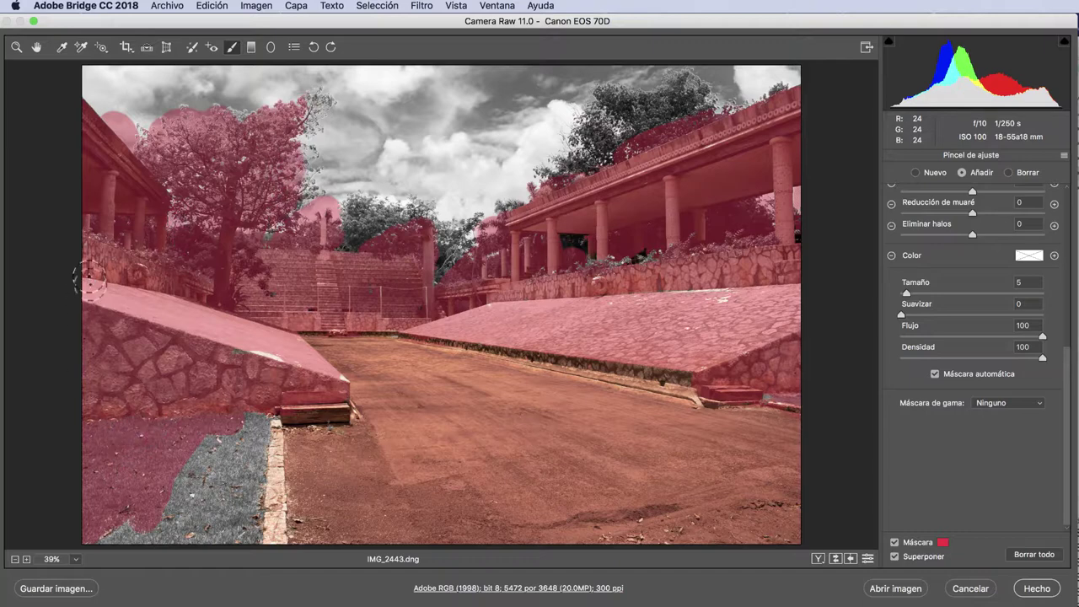
pyautogui.moveTo(110, 476)
pyautogui.mouseDown()
pyautogui.moveTo(244, 413)
pyautogui.moveTo(228, 480)
pyautogui.moveTo(102, 531)
pyautogui.moveTo(223, 532)
pyautogui.moveTo(242, 518)
pyautogui.moveTo(256, 426)
pyautogui.moveTo(246, 550)
pyautogui.mouseUp()
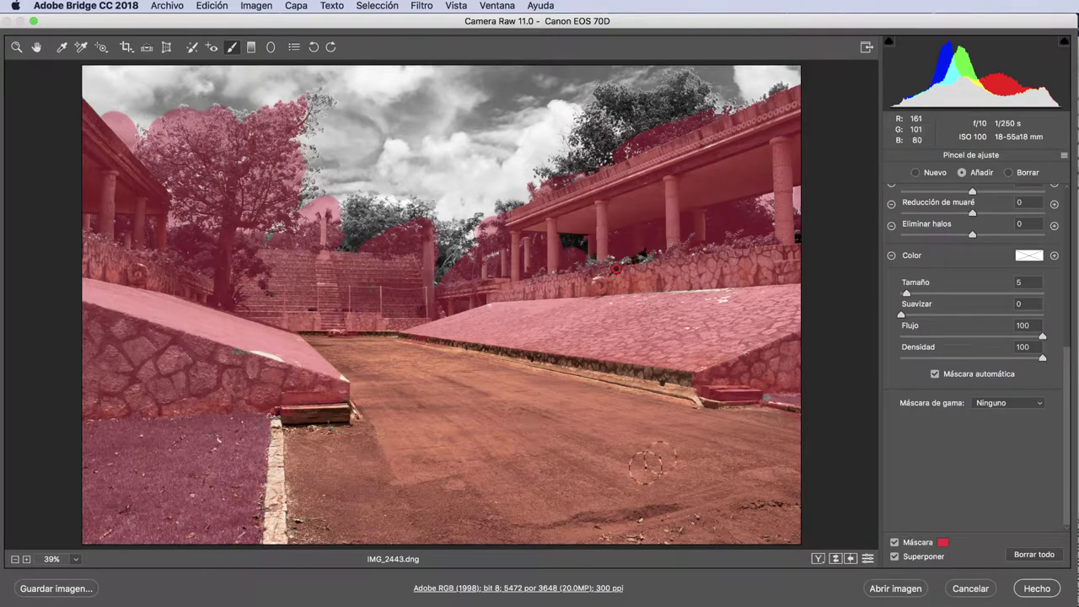
# Hide the mask, leave the brush and save a new snapshot named Piso- naranja
pyautogui.click(895, 543)
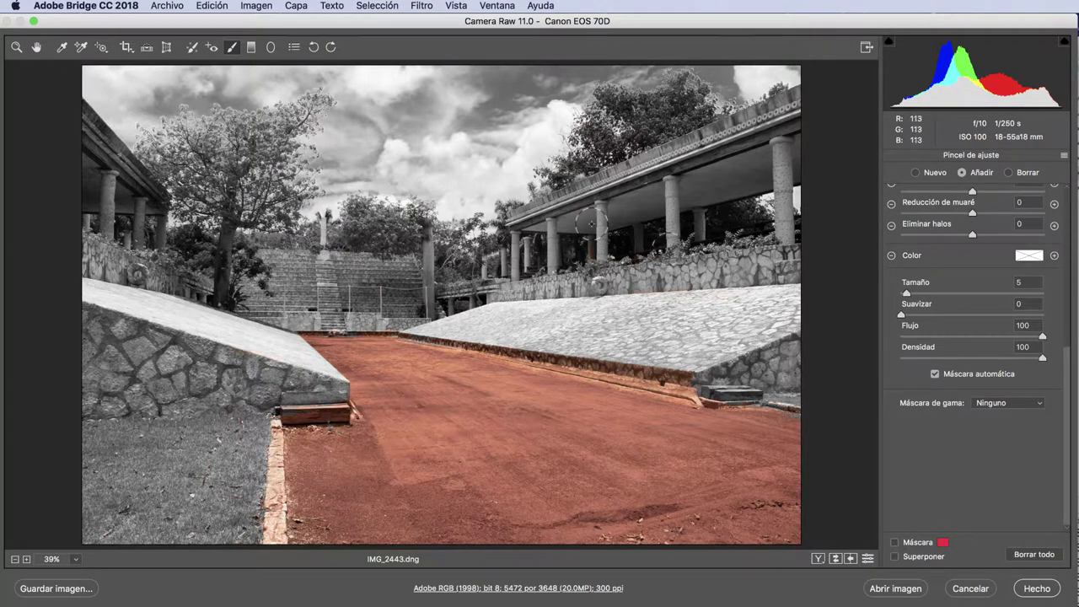
pyautogui.click(36, 47)
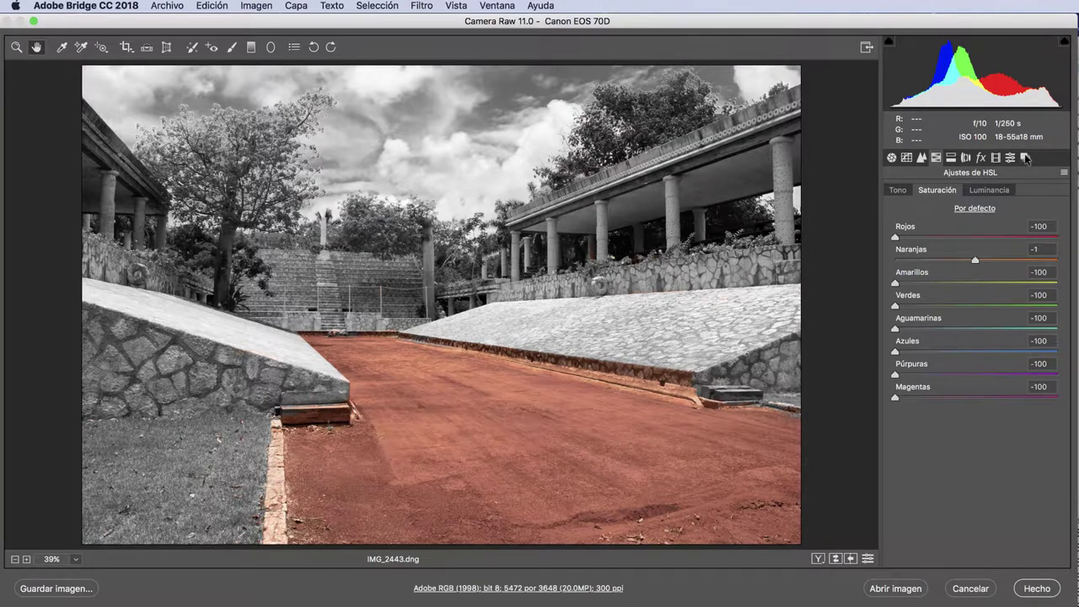
pyautogui.click(1026, 159)
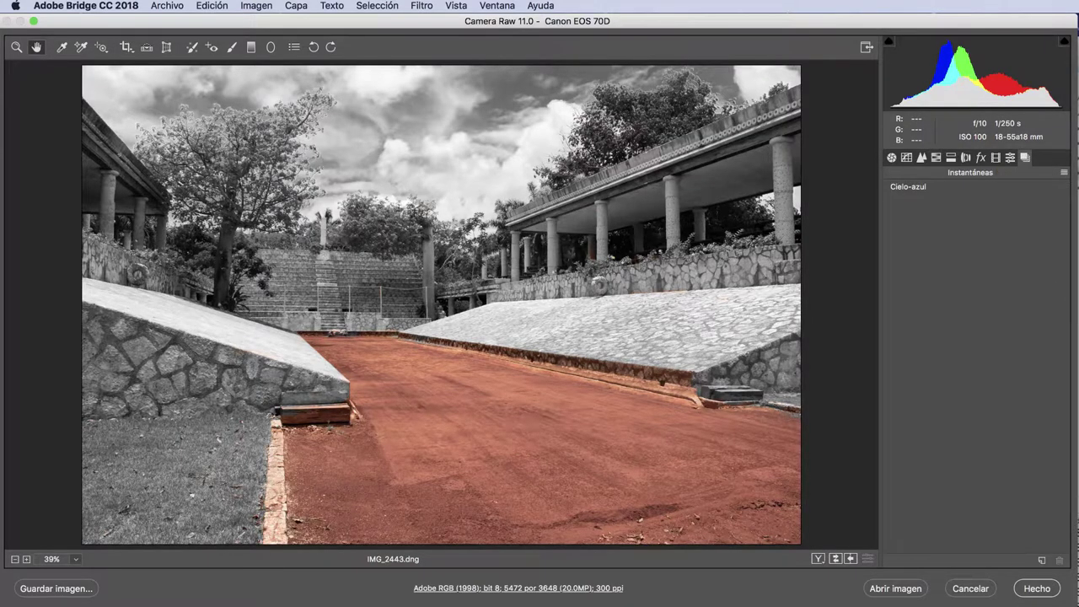
pyautogui.click(1042, 560)
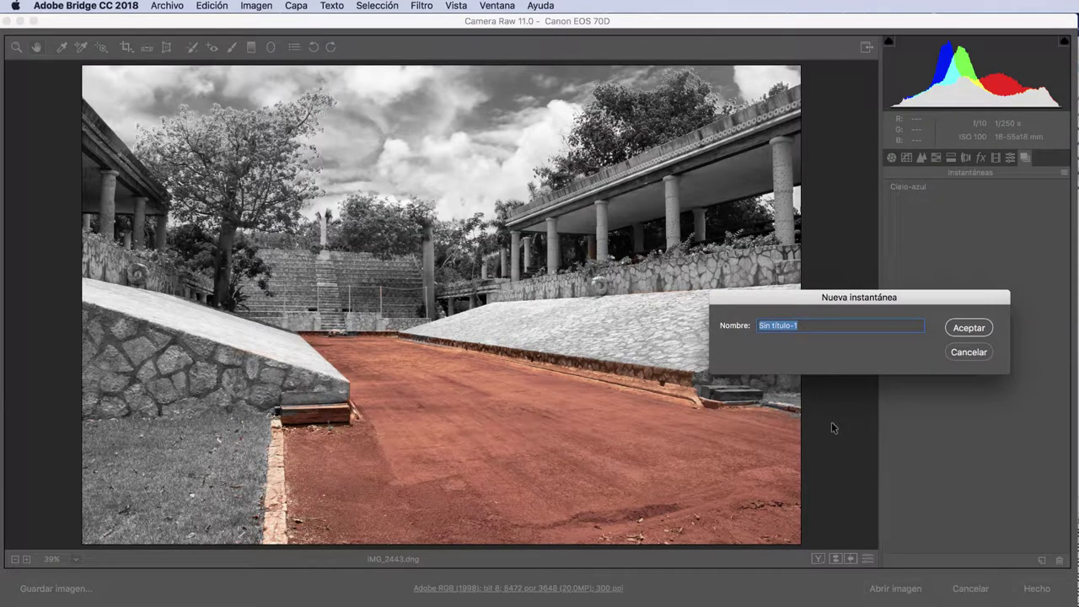
pyautogui.write('P')
pyautogui.write('iso- naranja')
pyautogui.click(970, 329)
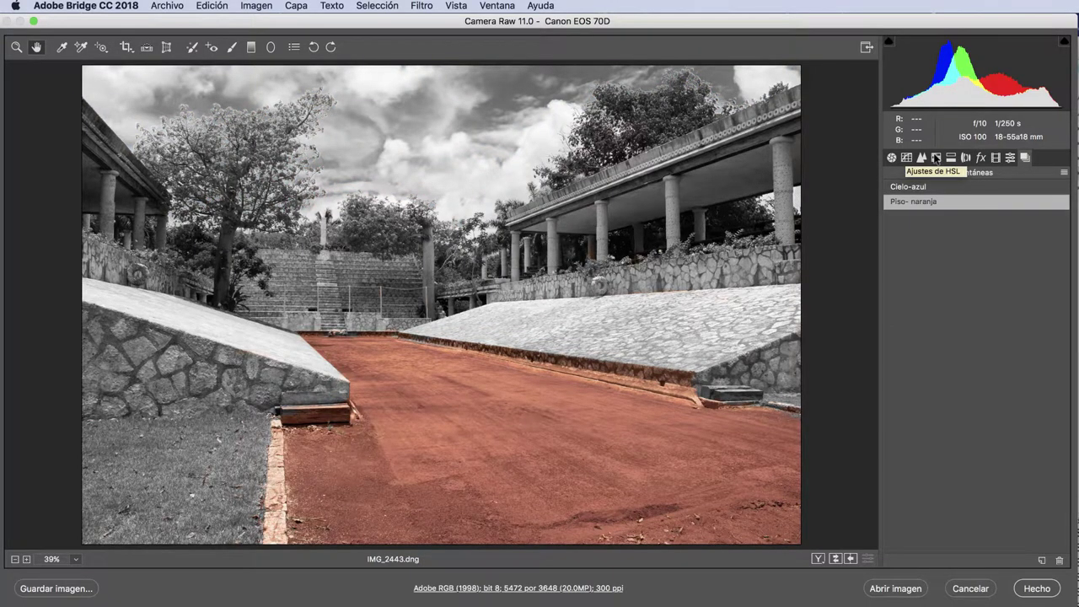
# Reactivate the Adjustment Brush with its Saturation -100 setting scrolled into view
pyautogui.click(936, 158)
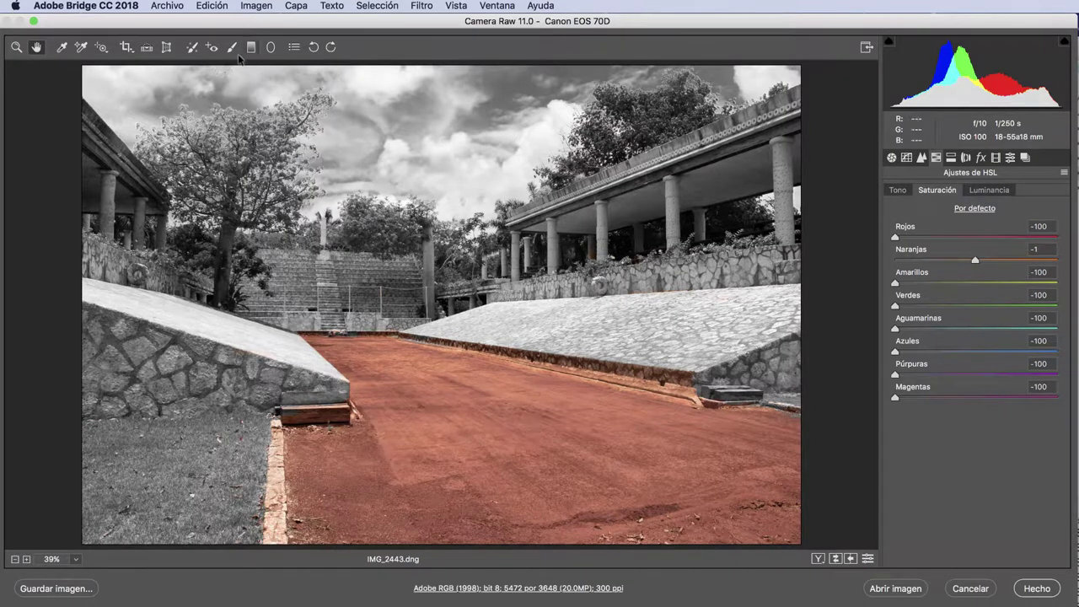
pyautogui.click(231, 48)
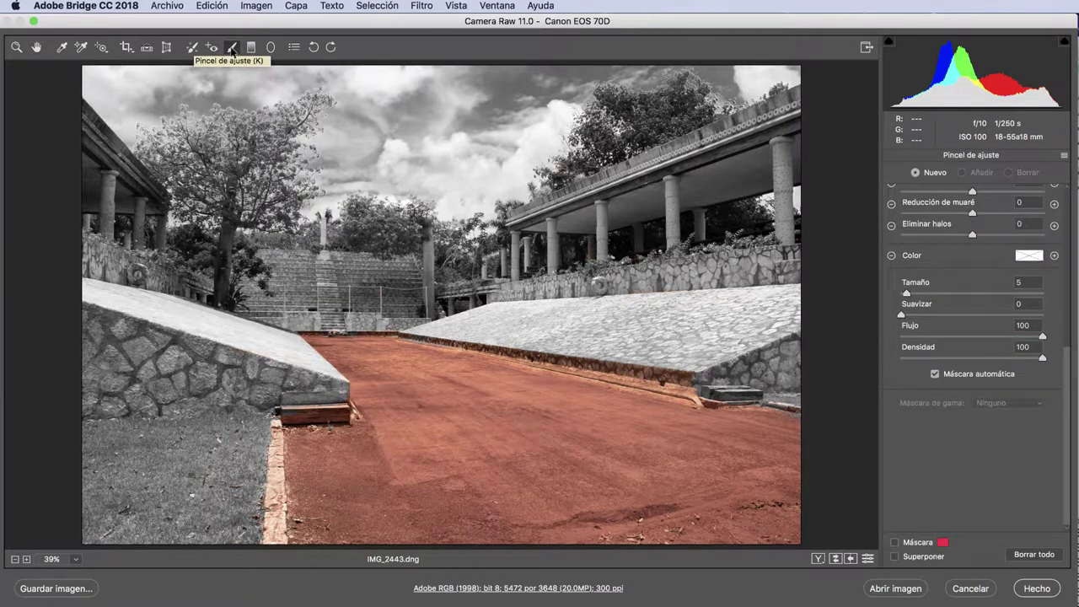
pyautogui.scroll(2, 970, 243)
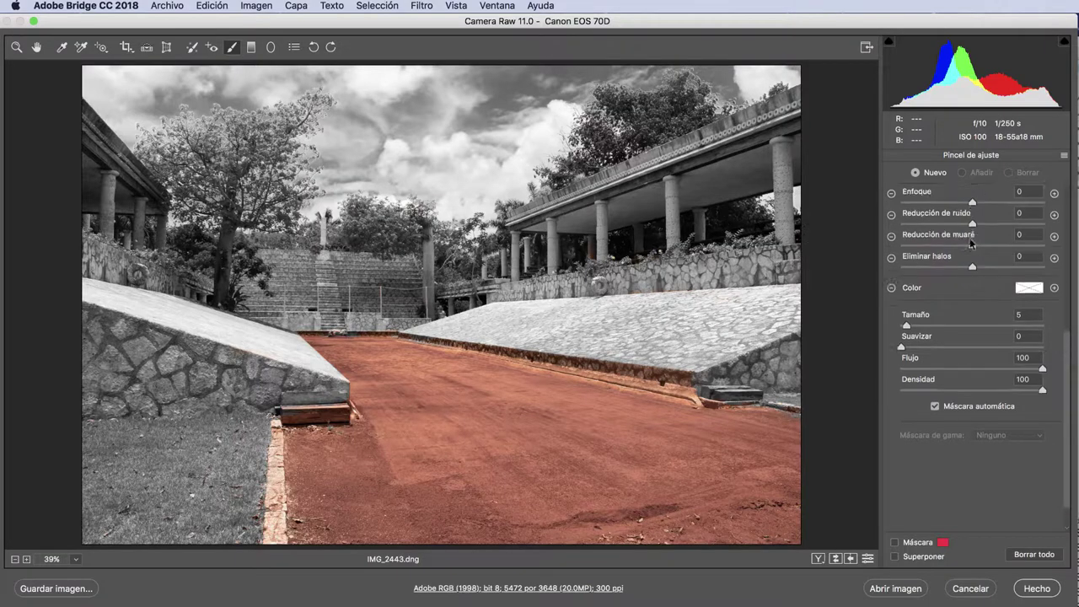
pyautogui.scroll(5, 971, 242)
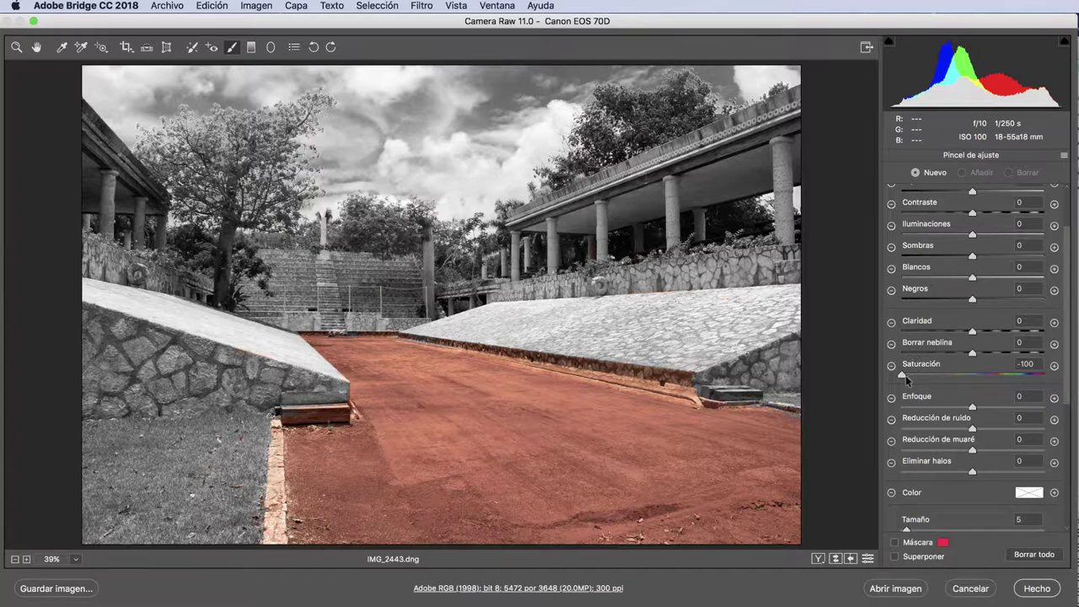
# Set the brush Saturación to +61 and paint colour over the central and top-left sky
pyautogui.moveTo(905, 375); pyautogui.dragTo(966, 379)
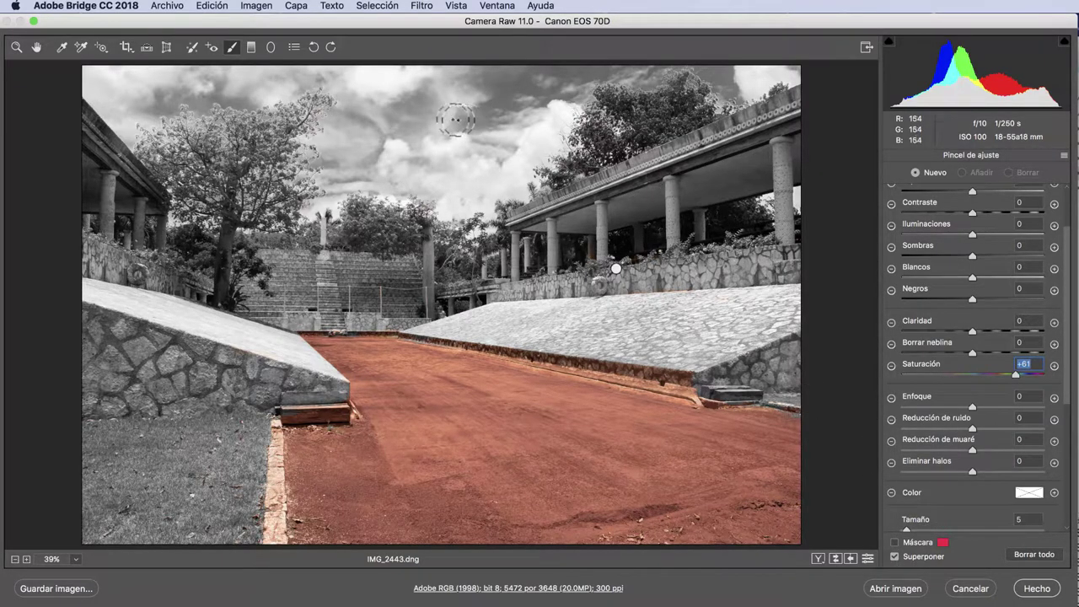
pyautogui.moveTo(384, 135)
pyautogui.mouseDown()
pyautogui.moveTo(414, 113)
pyautogui.moveTo(582, 82)
pyautogui.mouseUp()
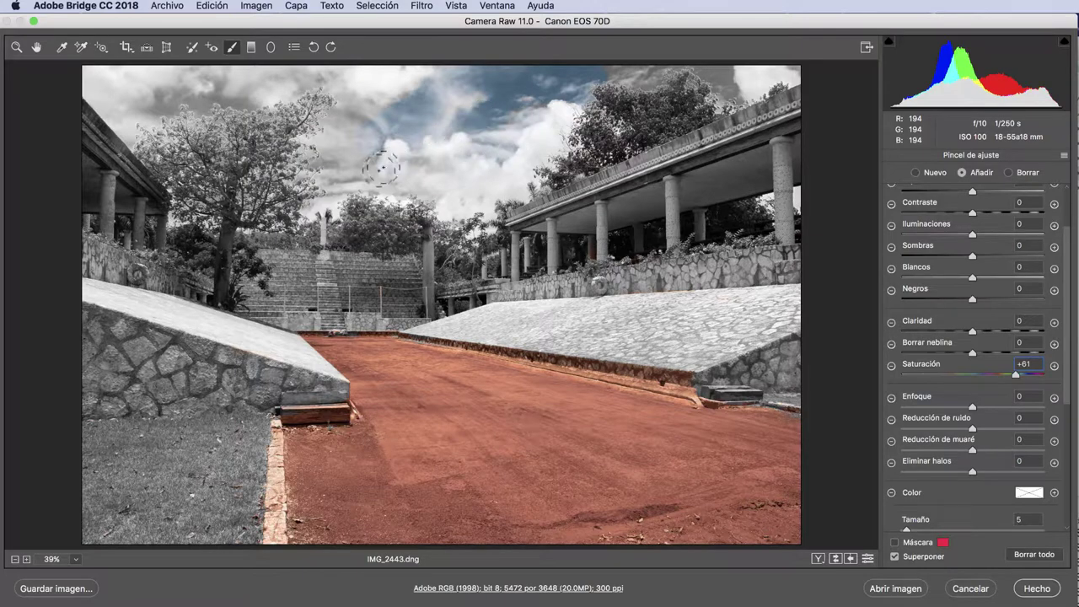
pyautogui.moveTo(355, 161)
pyautogui.mouseDown()
pyautogui.moveTo(397, 171)
pyautogui.moveTo(336, 192)
pyautogui.moveTo(427, 143)
pyautogui.moveTo(650, 76)
pyautogui.moveTo(791, 73)
pyautogui.mouseUp()
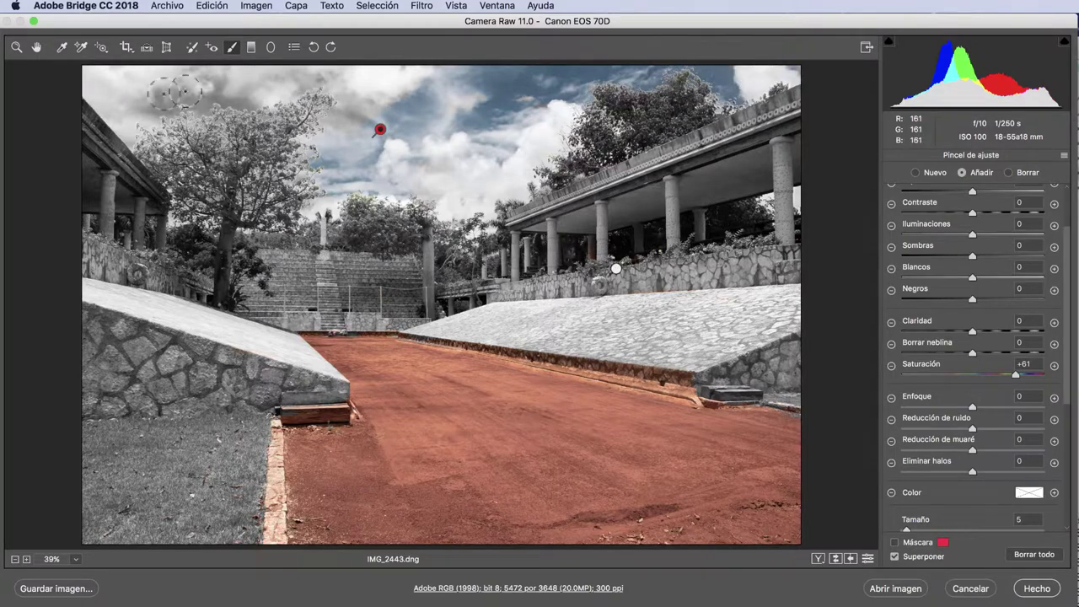
pyautogui.moveTo(146, 84)
pyautogui.mouseDown()
pyautogui.moveTo(125, 75)
pyautogui.moveTo(232, 96)
pyautogui.mouseUp()
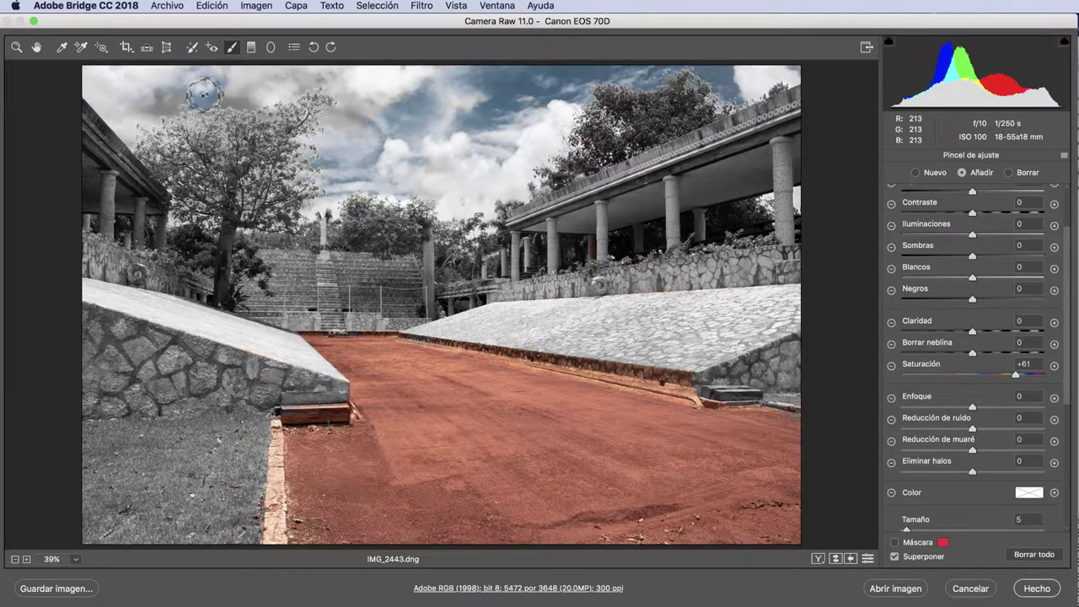
pyautogui.moveTo(232, 95); pyautogui.dragTo(300, 80)
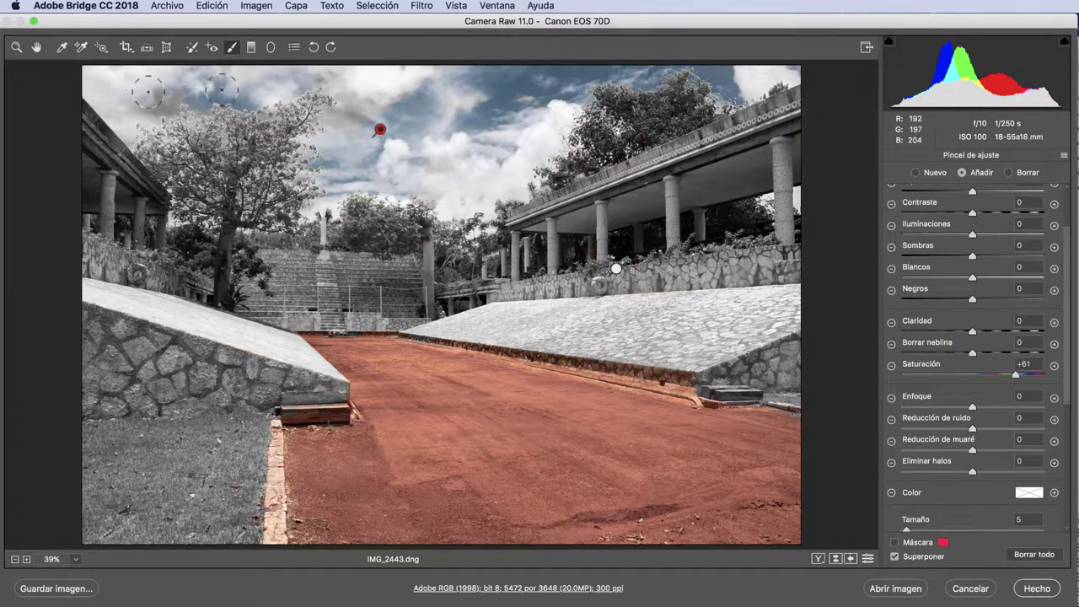
# Finish painting the lower clouds and around the tree top, then boost Saturación to +95
pyautogui.moveTo(134, 98)
pyautogui.mouseDown()
pyautogui.moveTo(119, 106)
pyautogui.moveTo(301, 85)
pyautogui.moveTo(265, 76)
pyautogui.moveTo(441, 101)
pyautogui.moveTo(341, 125)
pyautogui.moveTo(363, 110)
pyautogui.moveTo(342, 85)
pyautogui.moveTo(506, 126)
pyautogui.moveTo(560, 91)
pyautogui.mouseUp()
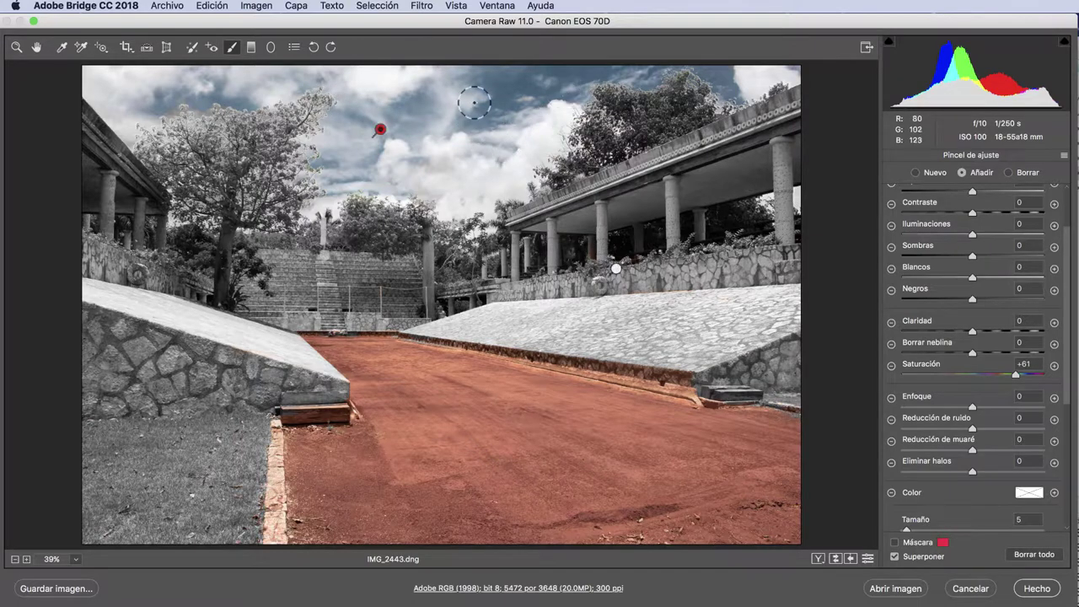
pyautogui.moveTo(465, 137)
pyautogui.mouseDown()
pyautogui.moveTo(431, 172)
pyautogui.moveTo(465, 181)
pyautogui.moveTo(508, 118)
pyautogui.mouseUp()
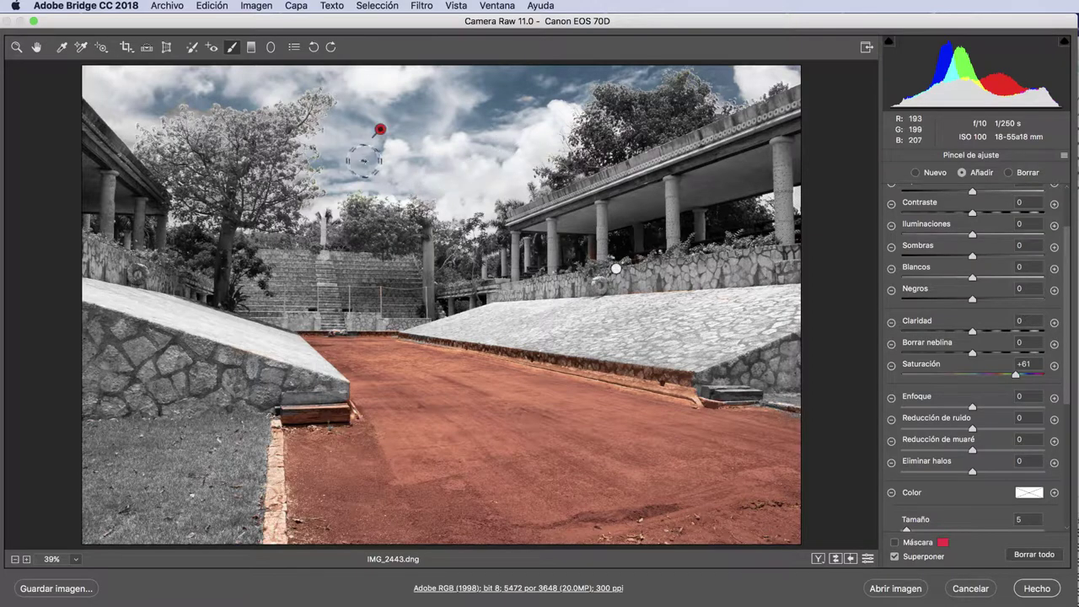
pyautogui.moveTo(333, 198)
pyautogui.mouseDown()
pyautogui.moveTo(354, 178)
pyautogui.moveTo(424, 160)
pyautogui.moveTo(472, 173)
pyautogui.moveTo(508, 127)
pyautogui.mouseUp()
pyautogui.moveTo(303, 180)
pyautogui.mouseDown()
pyautogui.moveTo(306, 152)
pyautogui.moveTo(244, 175)
pyautogui.moveTo(186, 143)
pyautogui.moveTo(174, 115)
pyautogui.moveTo(203, 108)
pyautogui.moveTo(177, 114)
pyautogui.mouseUp()
pyautogui.moveTo(1016, 376); pyautogui.dragTo(1039, 377)
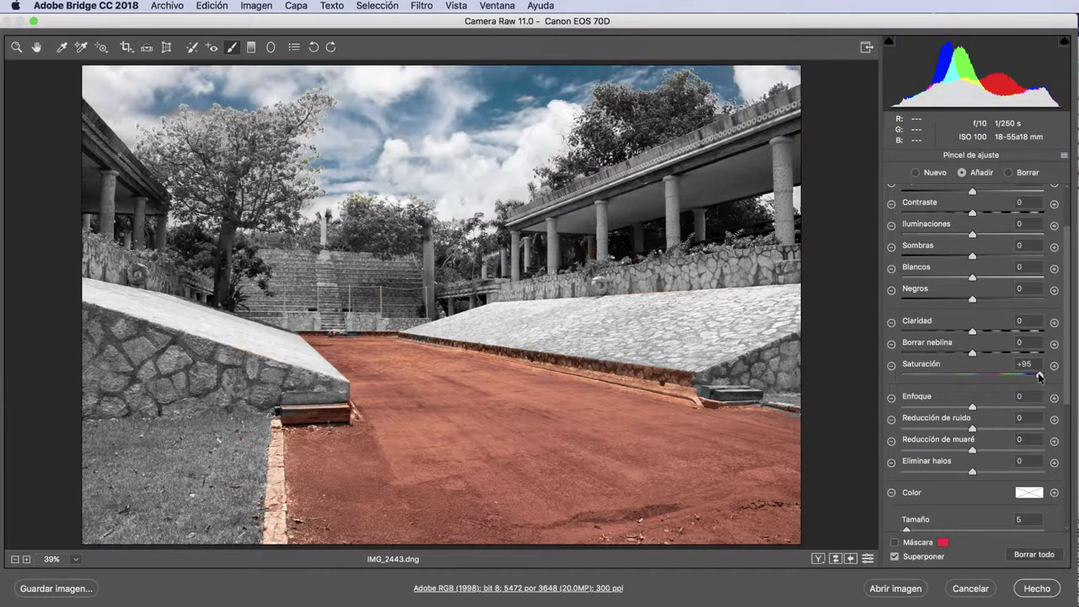
# Add Borrar neblina +21 and Claridad +15 to the sky brush, then show the Instantáneas list
pyautogui.scroll(2, 971, 308)
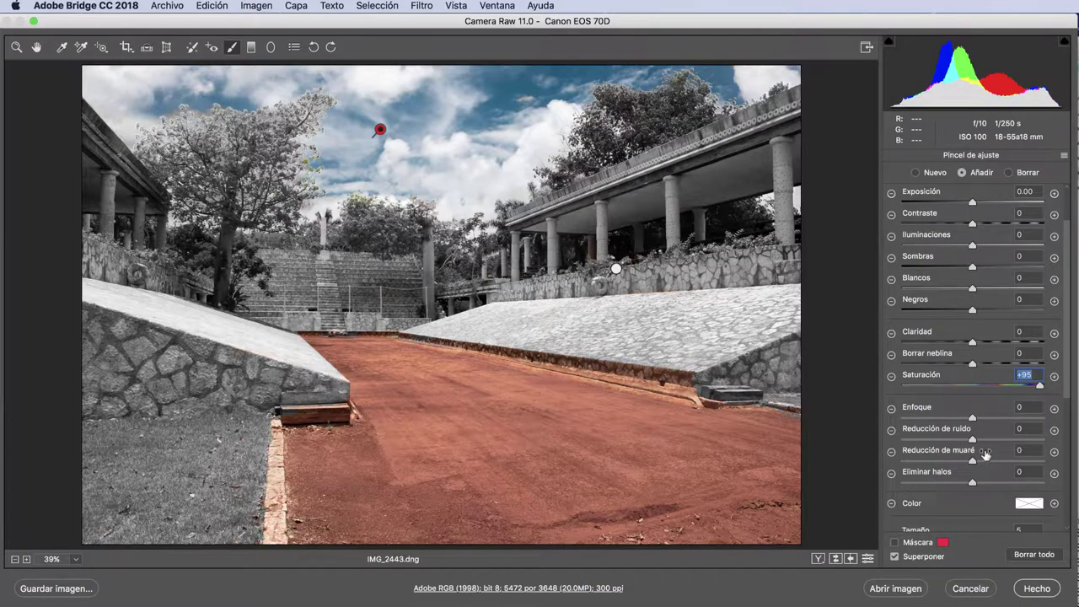
pyautogui.scroll(1, 980, 441)
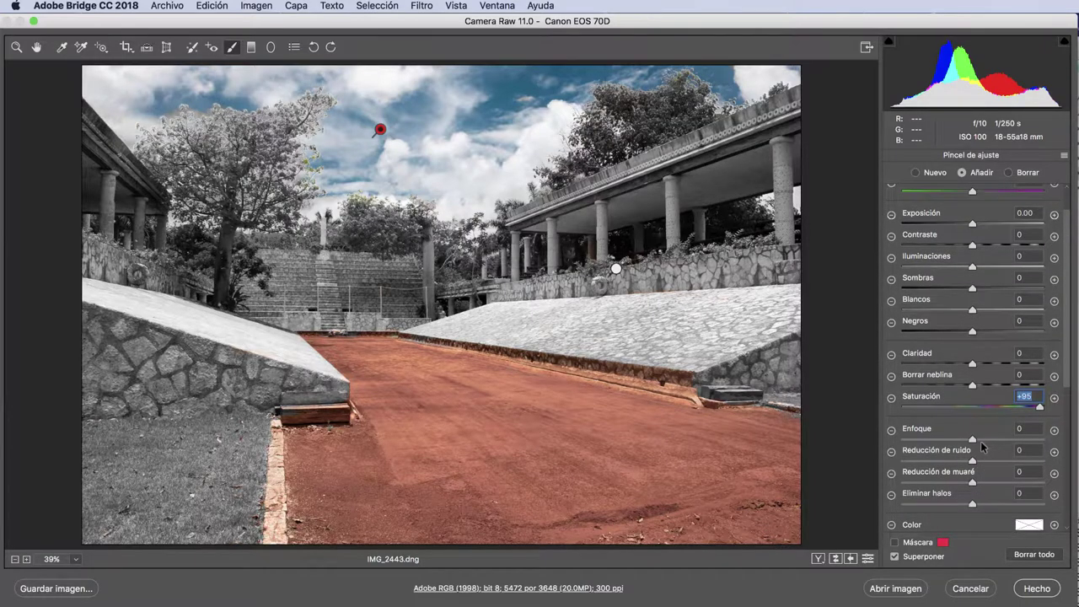
pyautogui.moveTo(978, 383)
pyautogui.mouseDown()
pyautogui.moveTo(1010, 383)
pyautogui.moveTo(988, 383)
pyautogui.moveTo(981, 365)
pyautogui.mouseUp()
pyautogui.scroll(2, 975, 366)
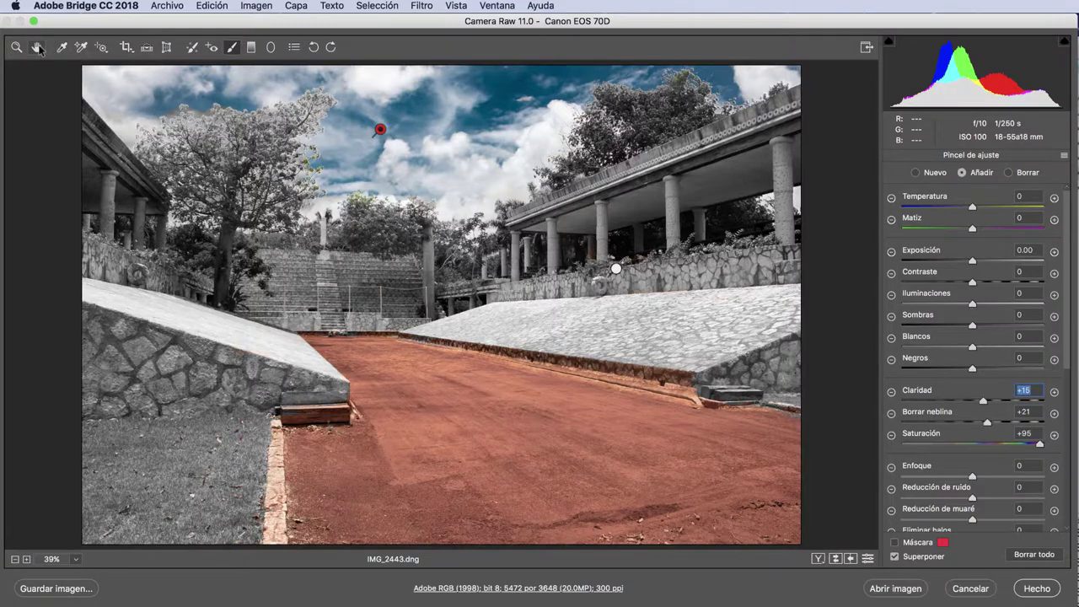
pyautogui.click(37, 48)
pyautogui.click(1026, 157)
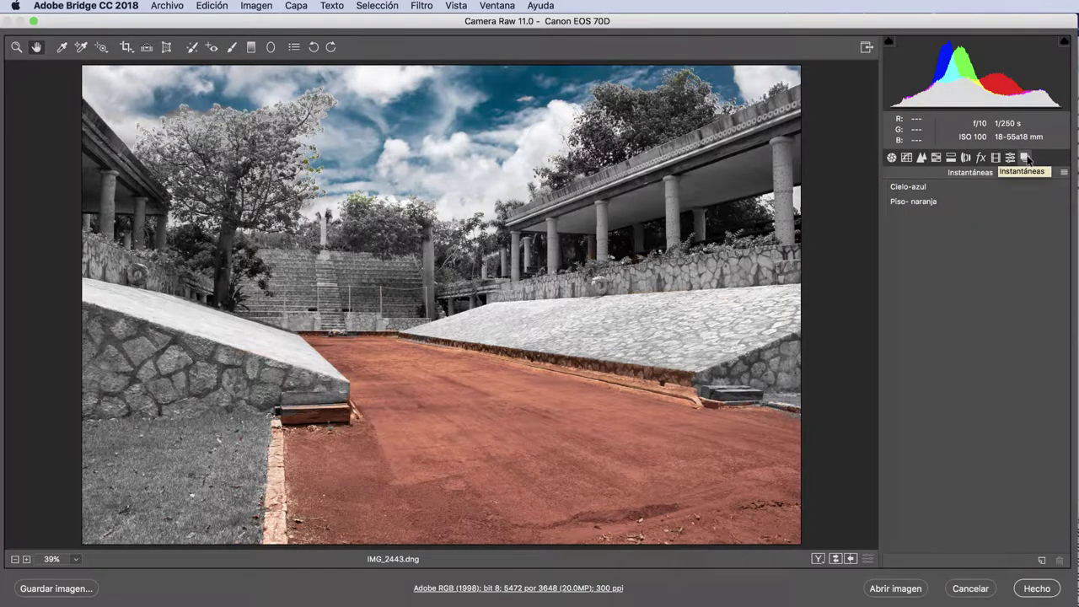
# Save a new snapshot named 'Cielo azul y piso naranja'
pyautogui.click(1042, 560)
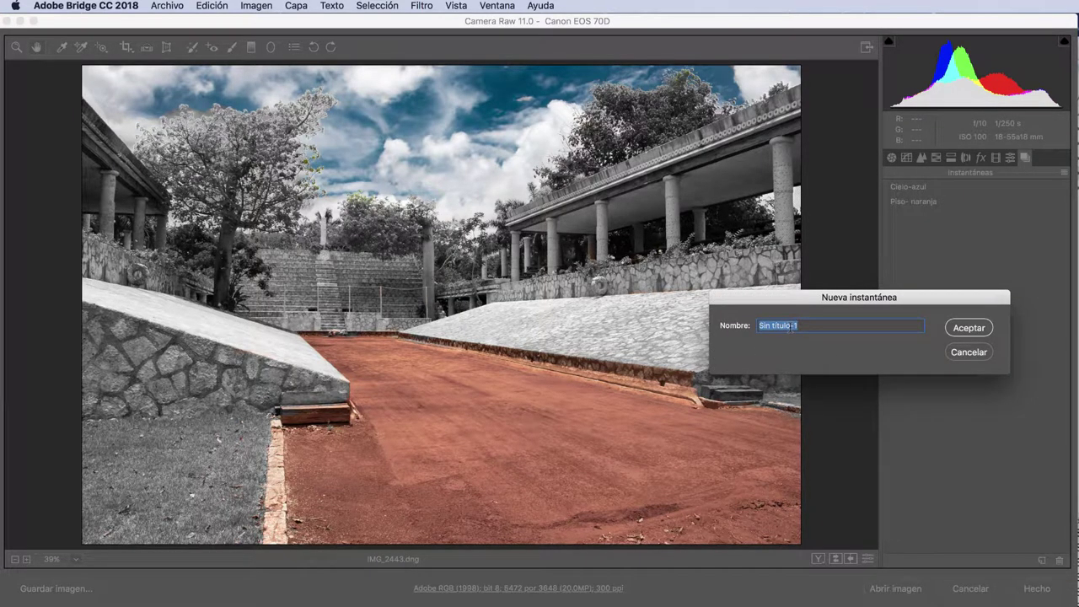
pyautogui.write('Cielo azul y piso naranja')
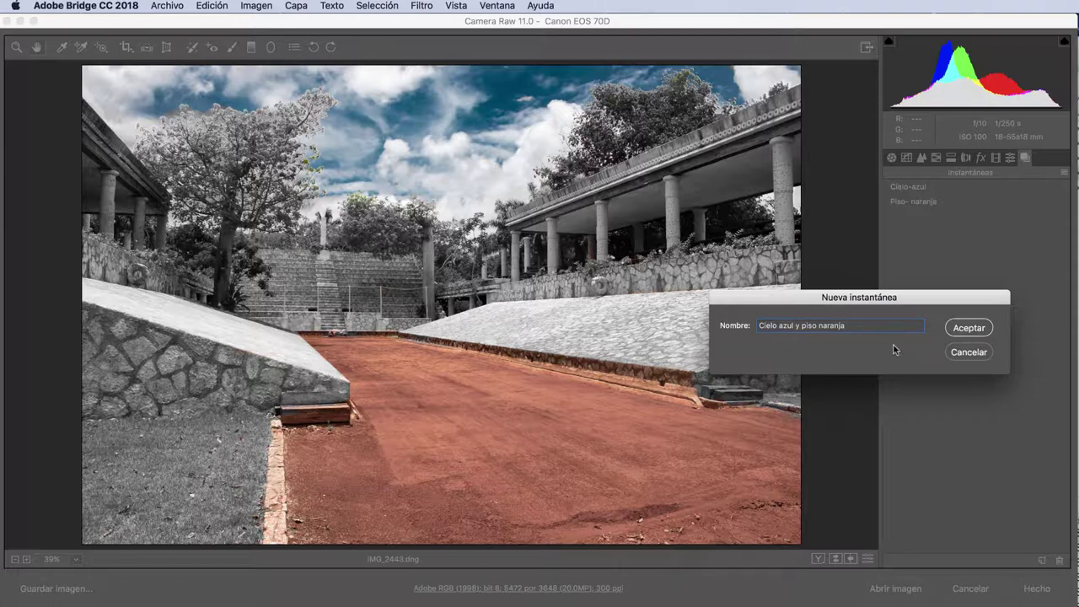
pyautogui.click(960, 335)
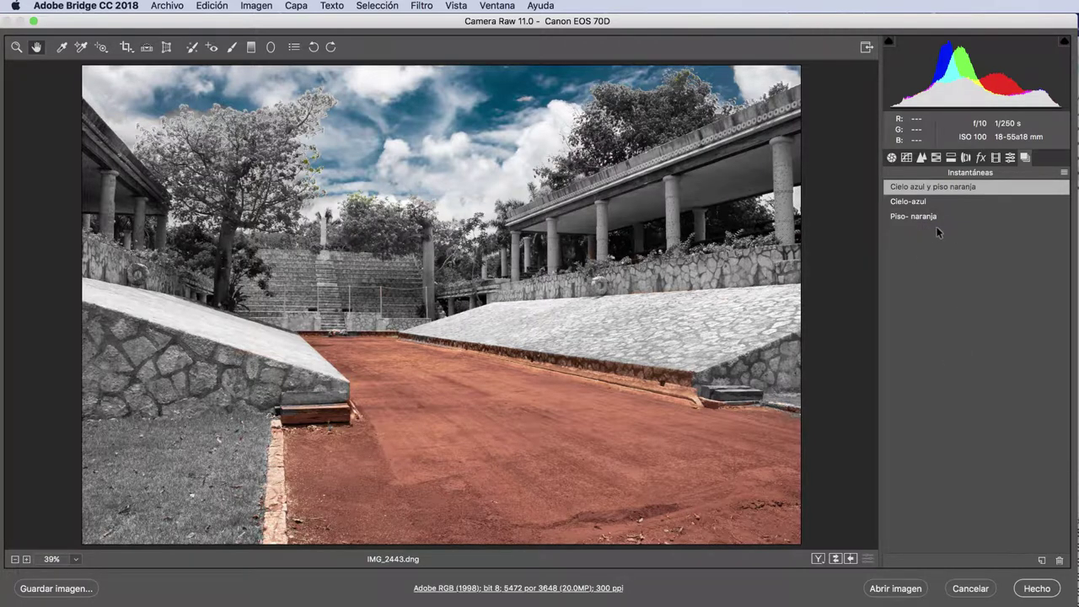
# Compare the saved snapshots, ending on 'Cielo azul y piso naranja'
pyautogui.click(916, 203)
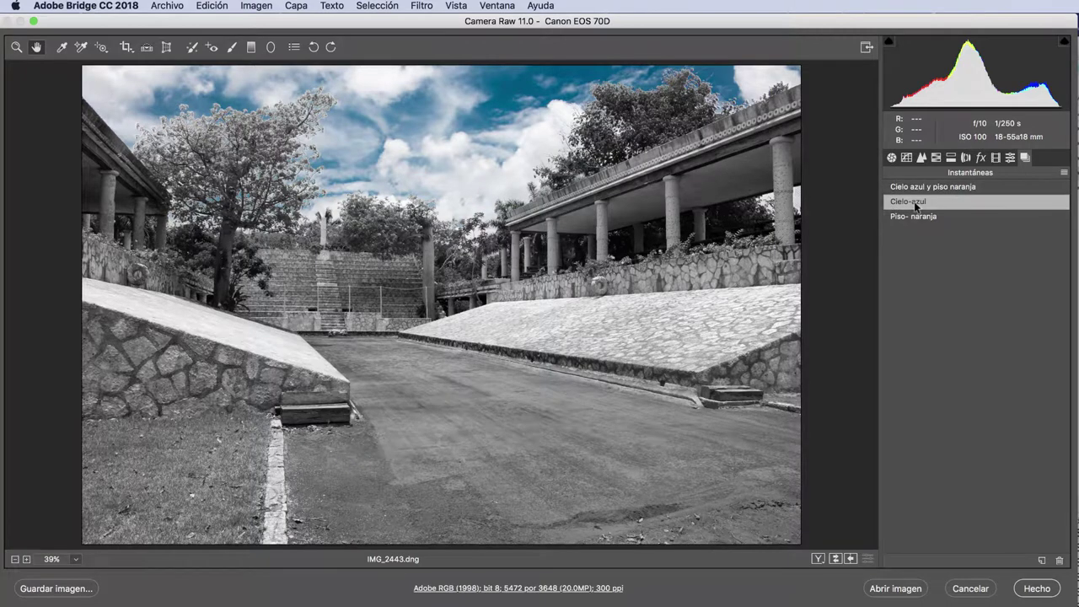
pyautogui.click(917, 217)
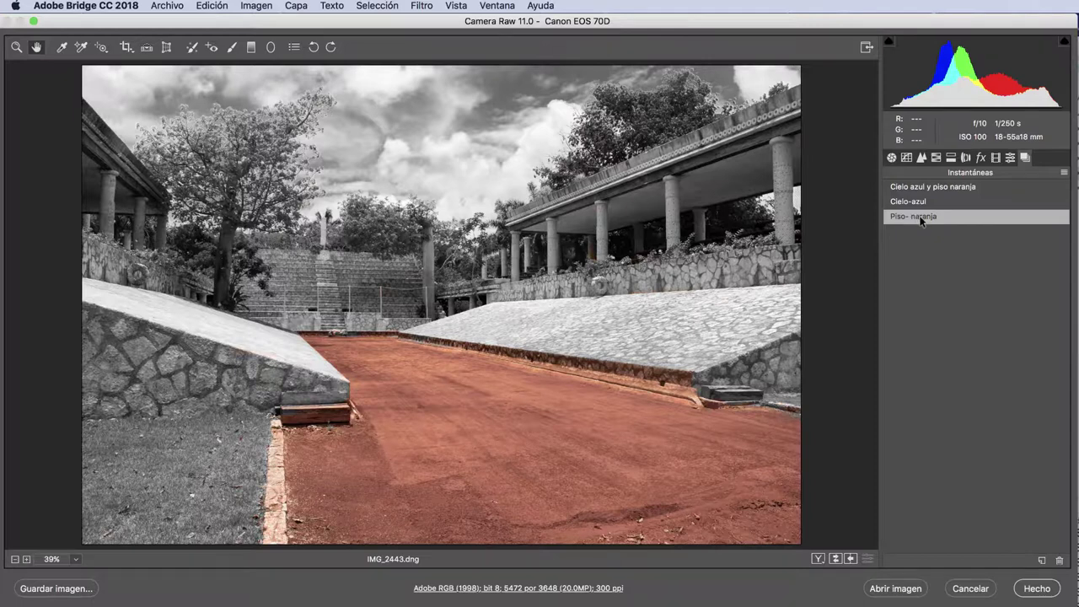
pyautogui.click(919, 203)
pyautogui.click(928, 191)
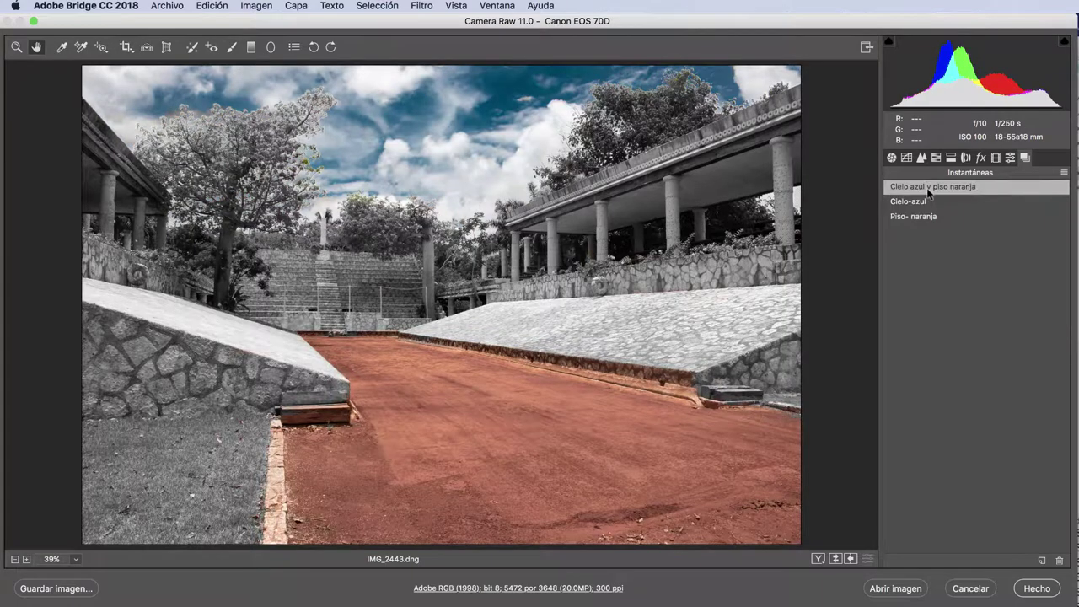